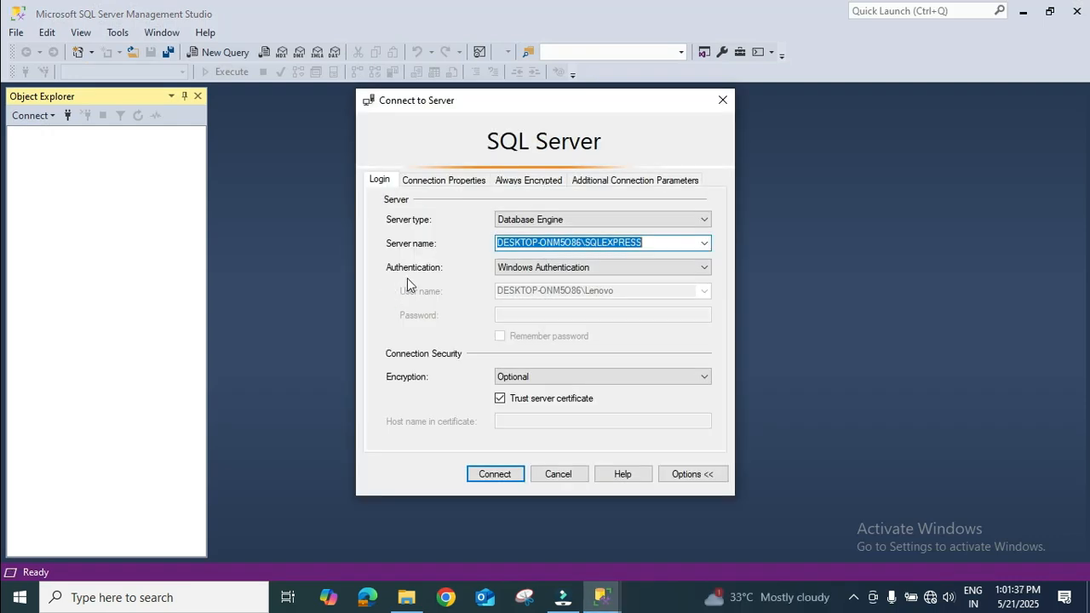
Connect to the SQLEXPRESS database engine with Windows Authentication and open a new query
{"action": "left_click", "coordinate": [499, 480]}
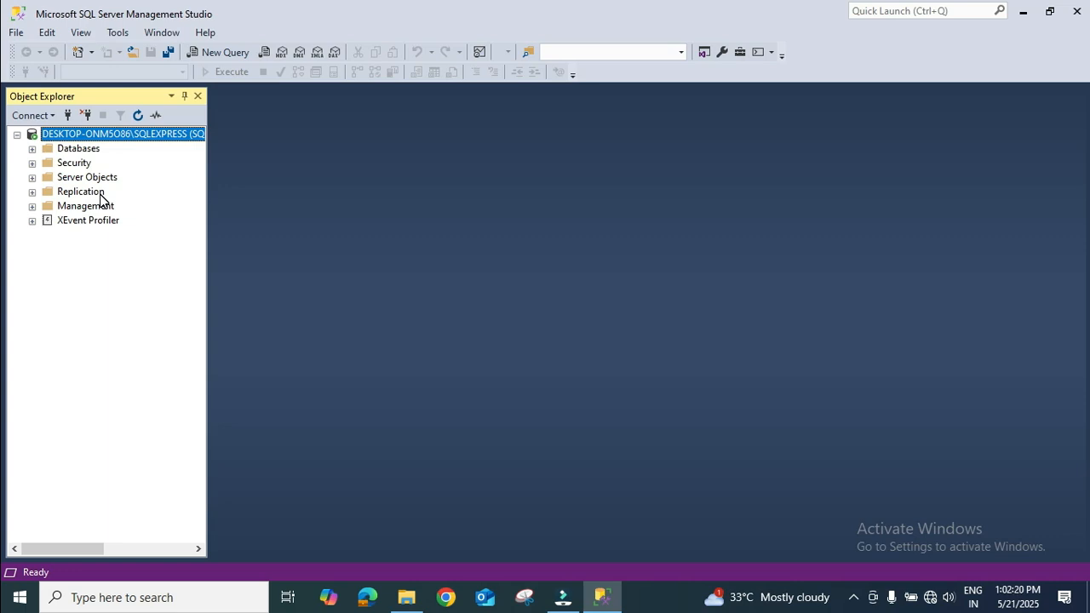
{"action": "left_click", "coordinate": [222, 53]}
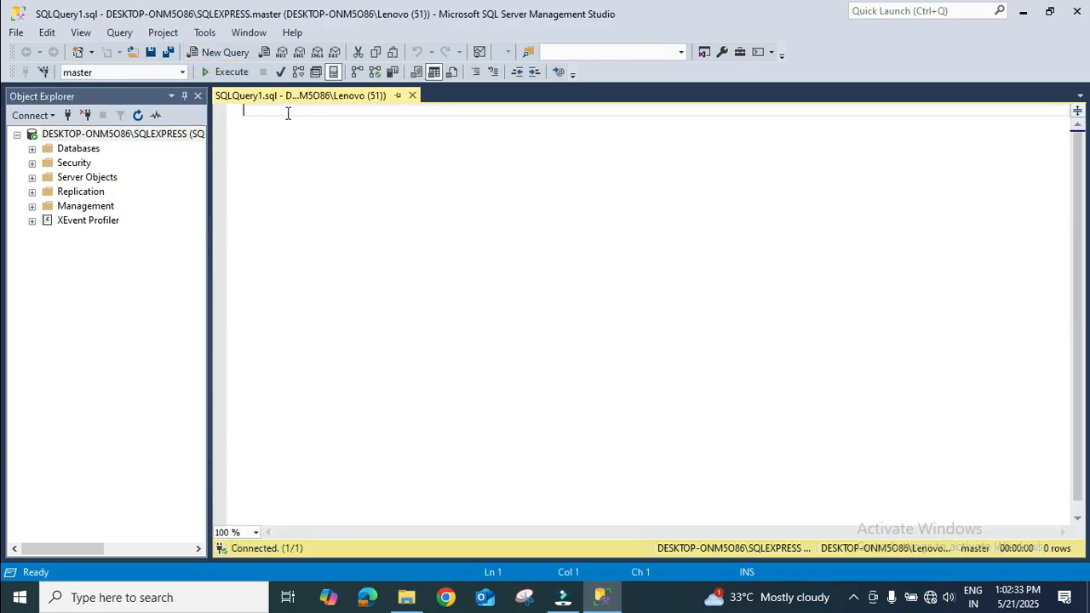
{"action": "left_click", "coordinate": [287, 113]}
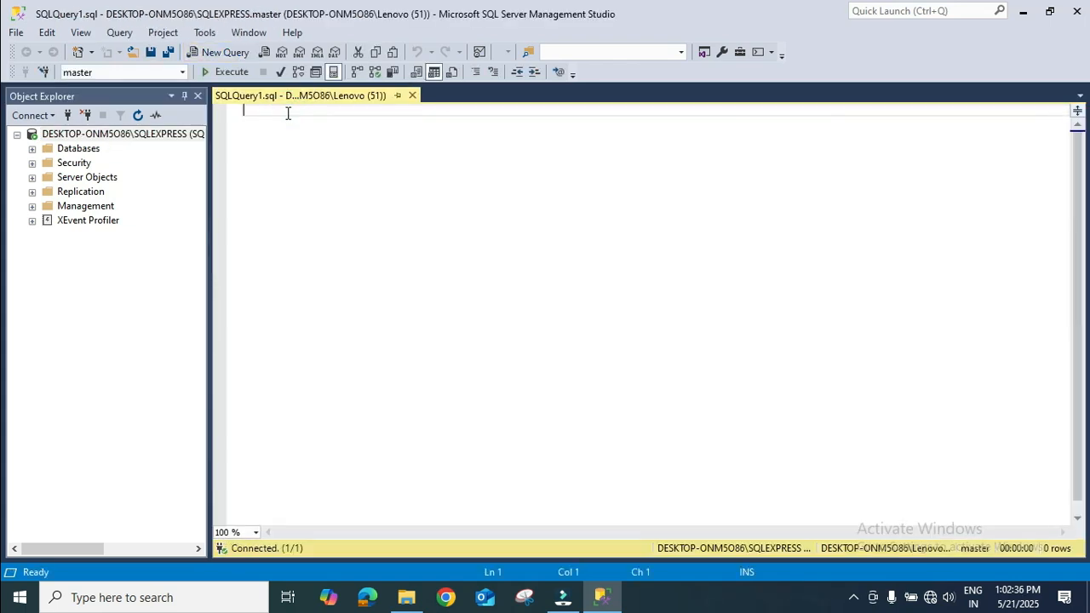
Write the statement "create database cloutsaas" in the query and execute it
{"action": "type", "text": "create"}
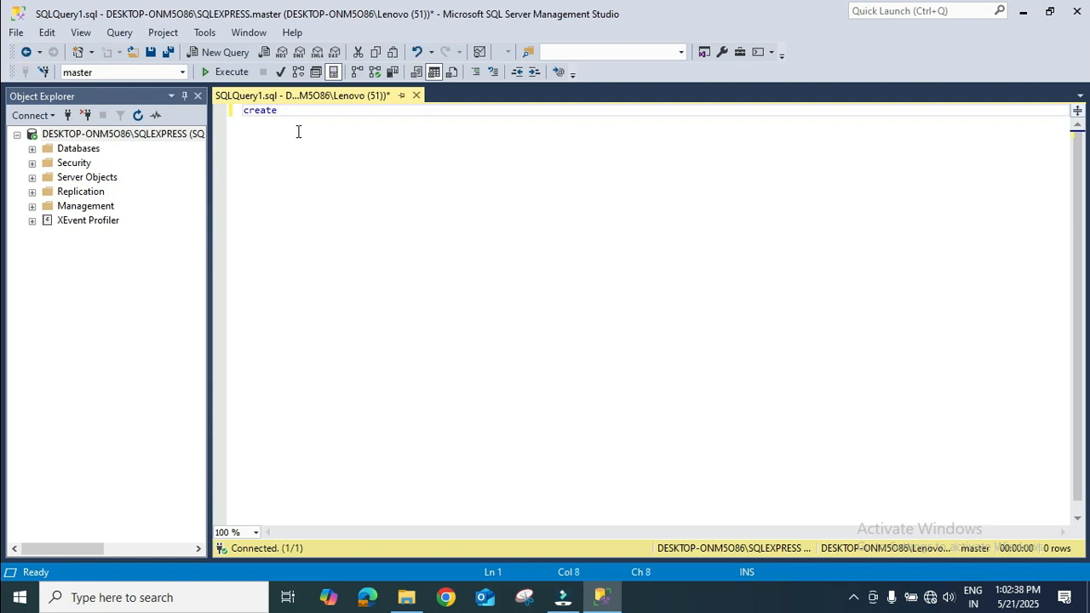
{"action": "type", "text": " database cloutsaas"}
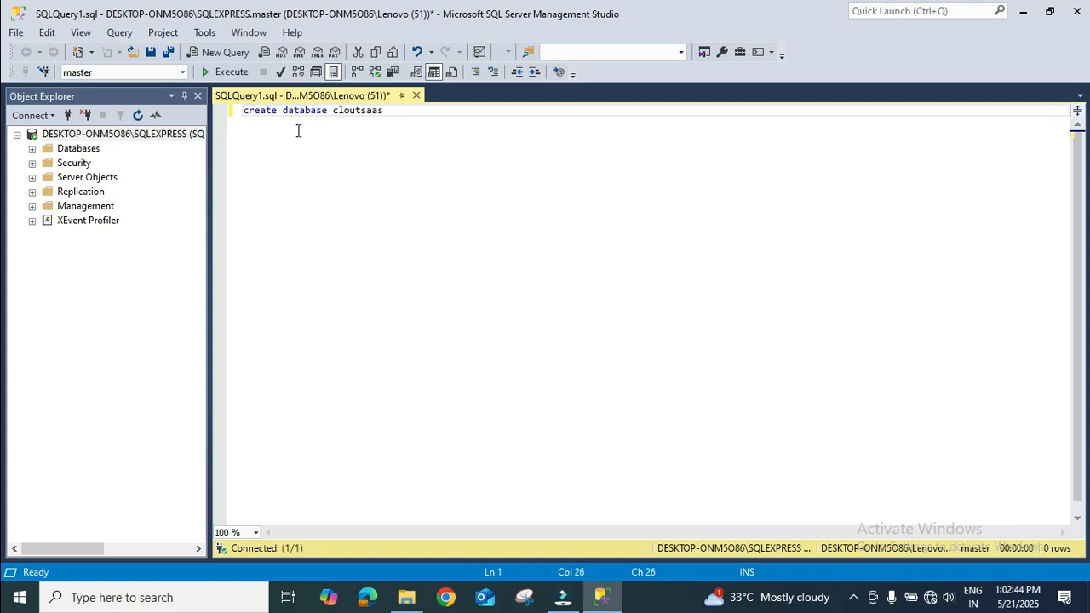
{"action": "left_click_drag", "start_coordinate": [436, 110], "coordinate": [194, 112]}
{"action": "left_click", "coordinate": [212, 70]}
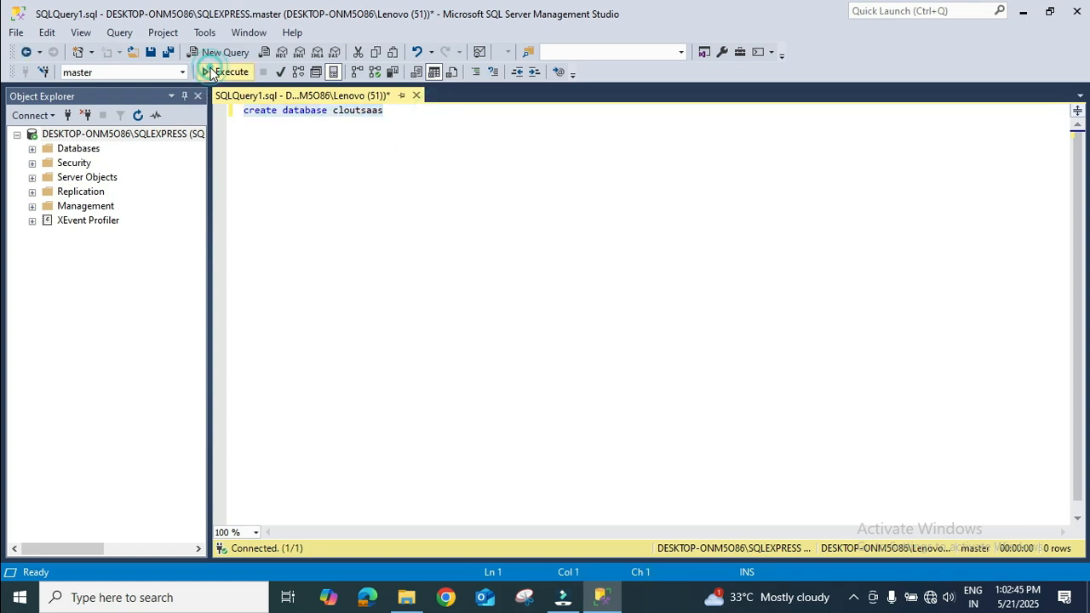
{"action": "left_click", "coordinate": [513, 162]}
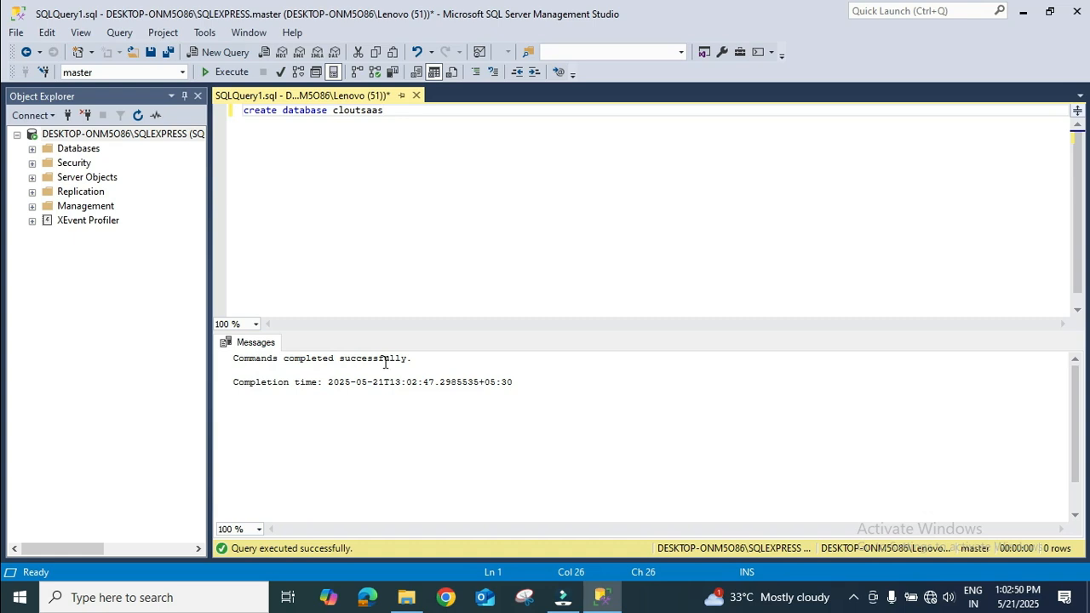
Refresh the server's object tree and expand Databases to locate the cloutsaas database
{"action": "left_click", "coordinate": [135, 115]}
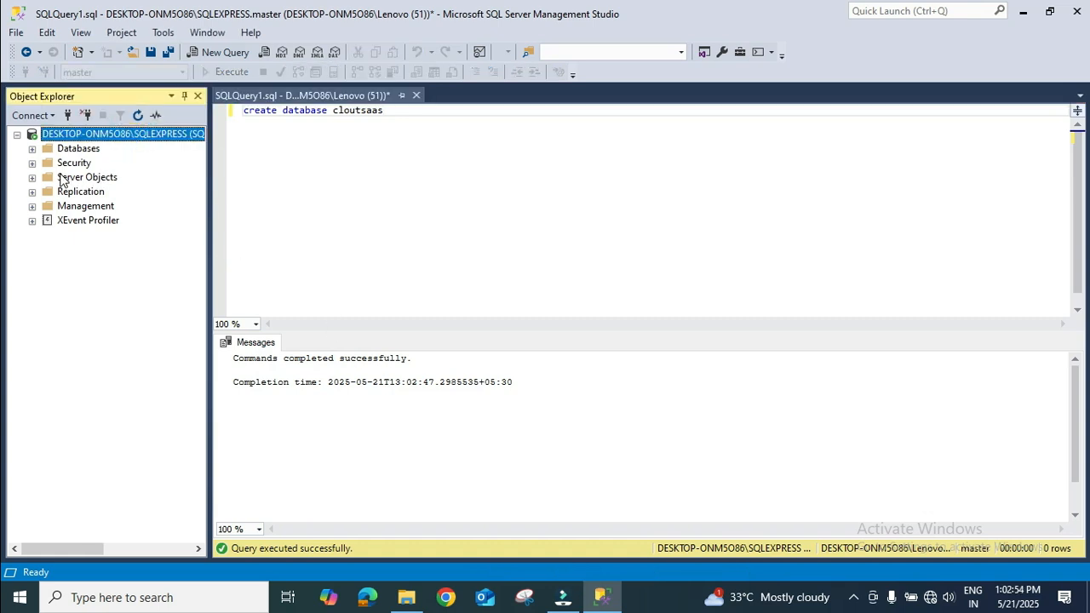
{"action": "left_click", "coordinate": [31, 149]}
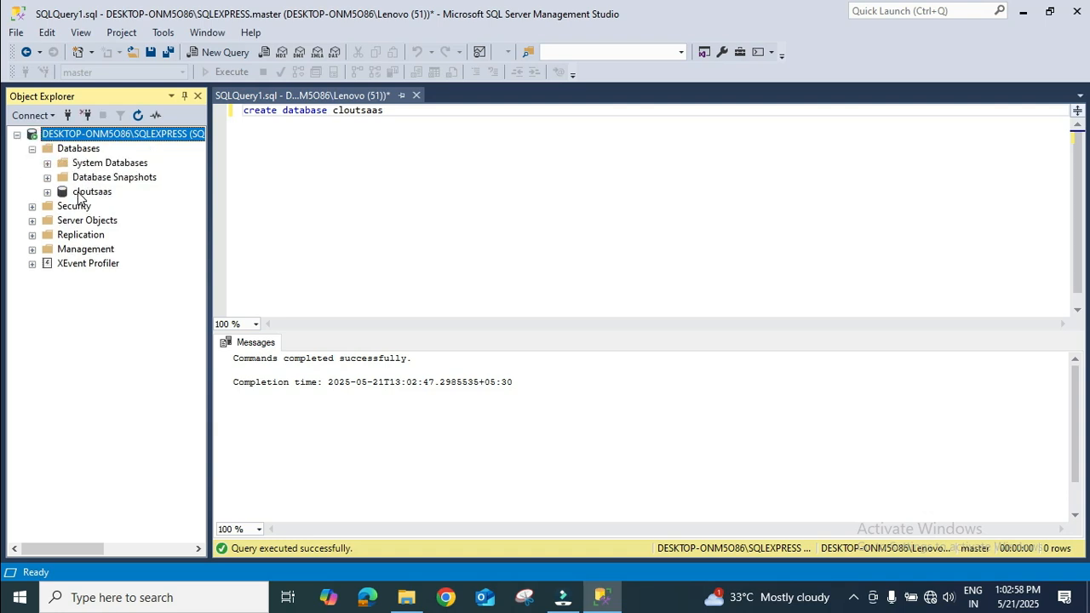
{"action": "left_click", "coordinate": [452, 173]}
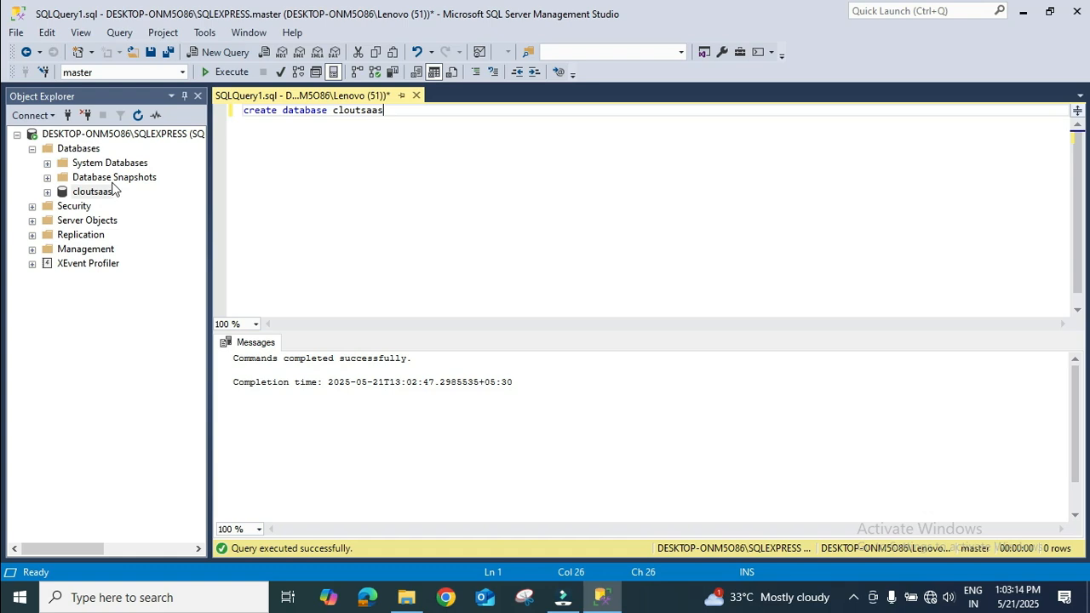
Start the Import Data wizard for the cloutsaas database and continue past its welcome page
{"action": "left_click", "coordinate": [48, 193]}
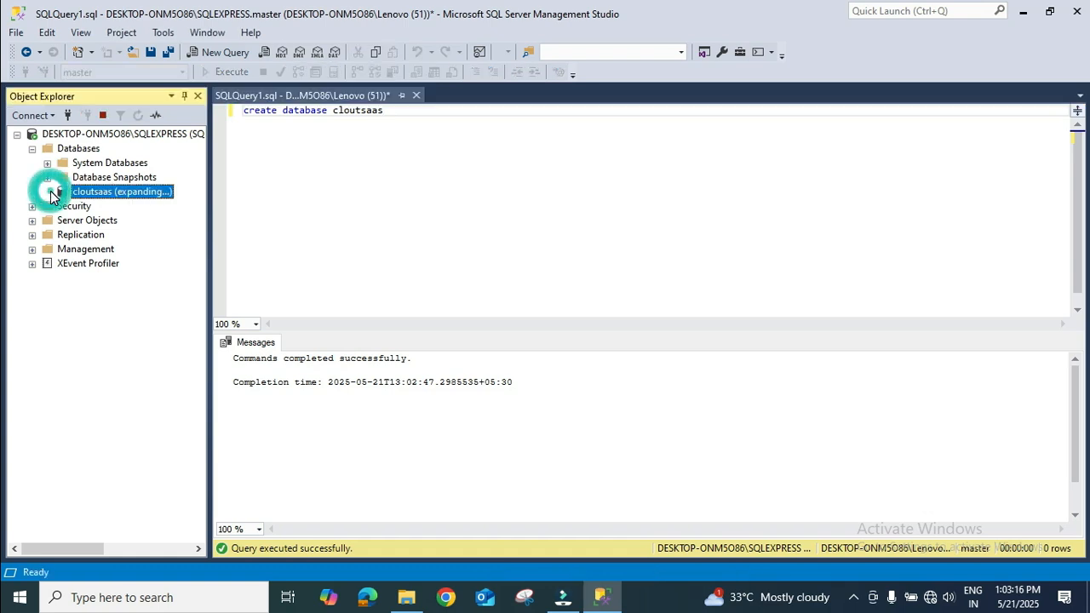
{"action": "right_click", "coordinate": [92, 194]}
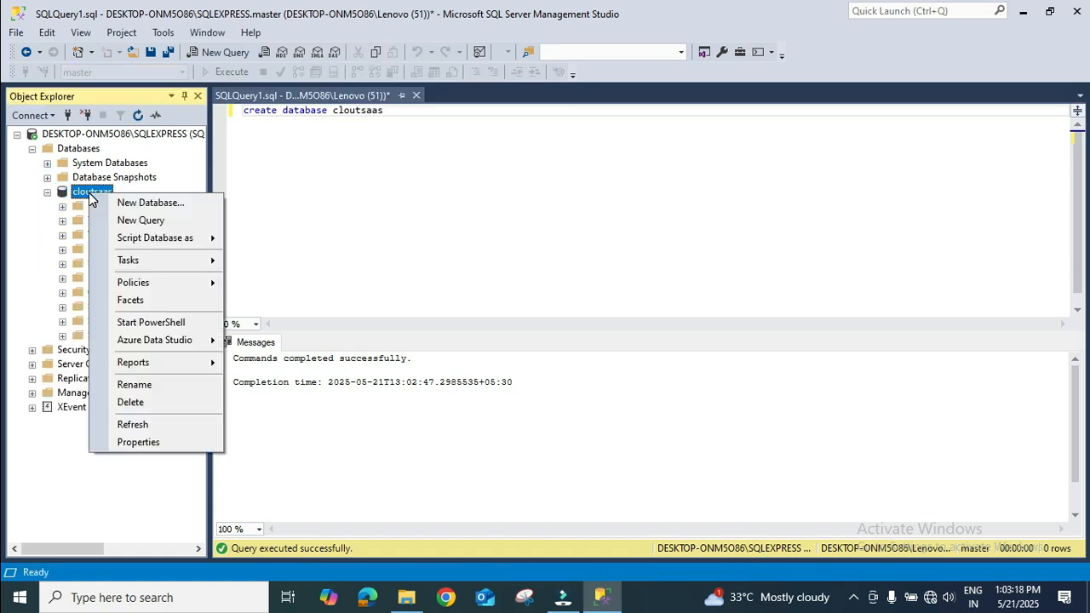
{"action": "mouse_move", "coordinate": [165, 260]}
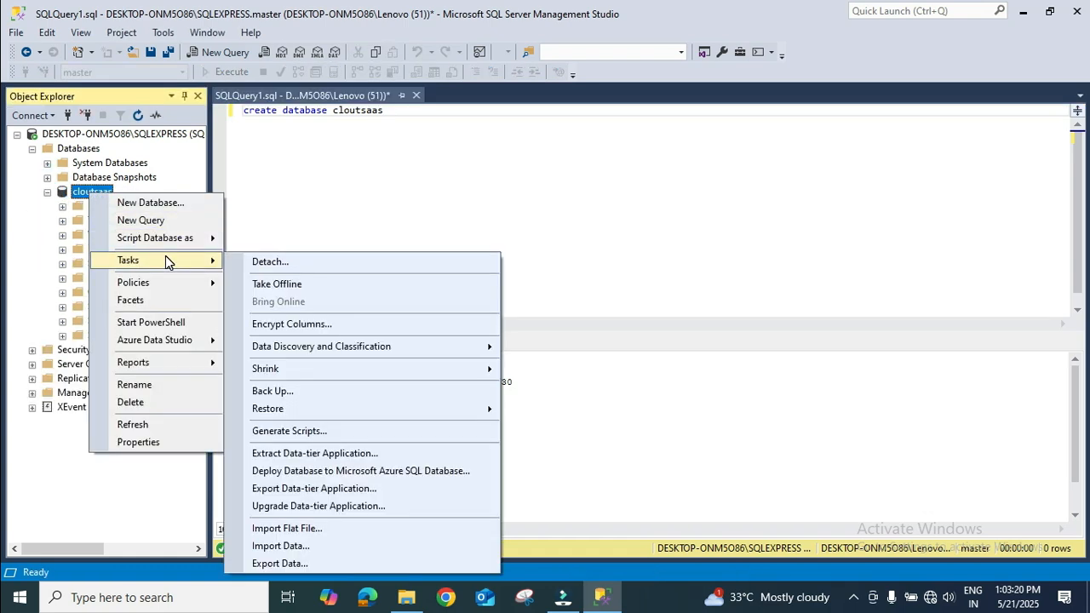
{"action": "left_click", "coordinate": [339, 548]}
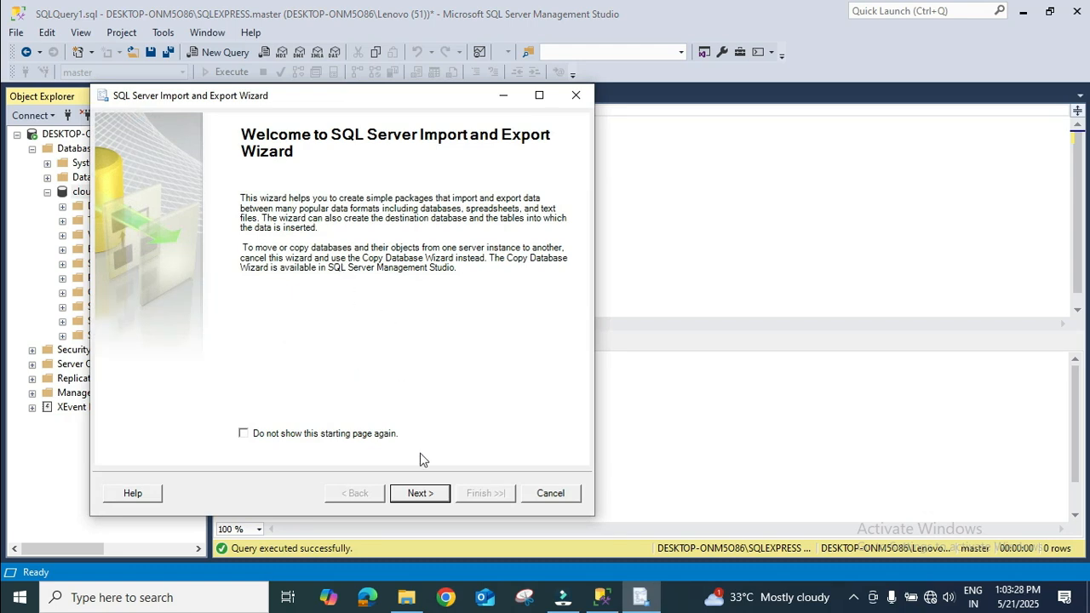
{"action": "left_click", "coordinate": [419, 492]}
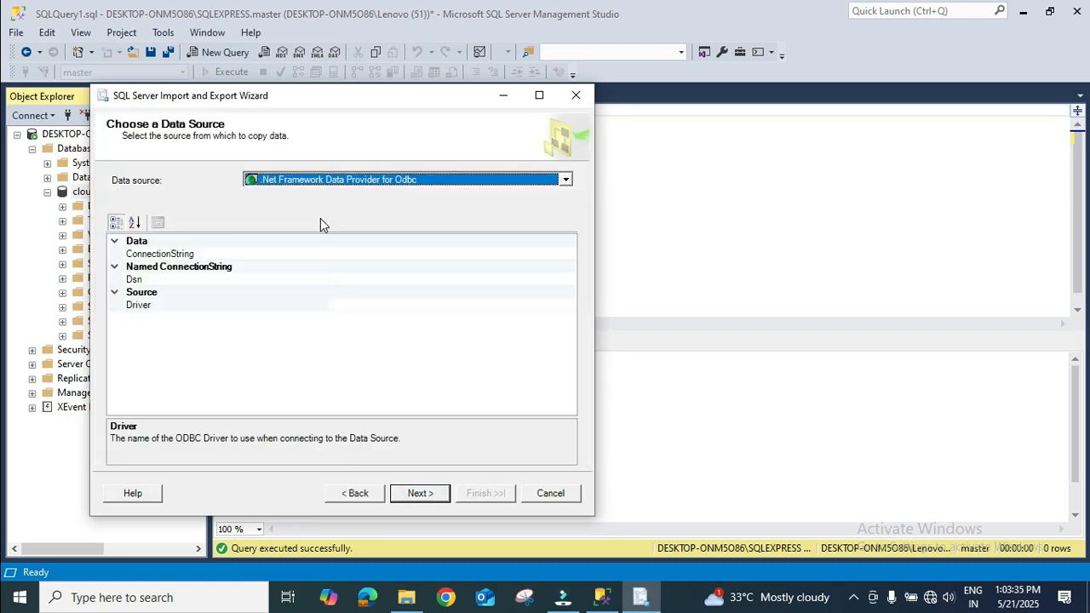
Set the data source to Flat File Source and select the CSV file ecommerce.csv as its file
{"action": "left_click", "coordinate": [353, 183]}
{"action": "left_click", "coordinate": [332, 181]}
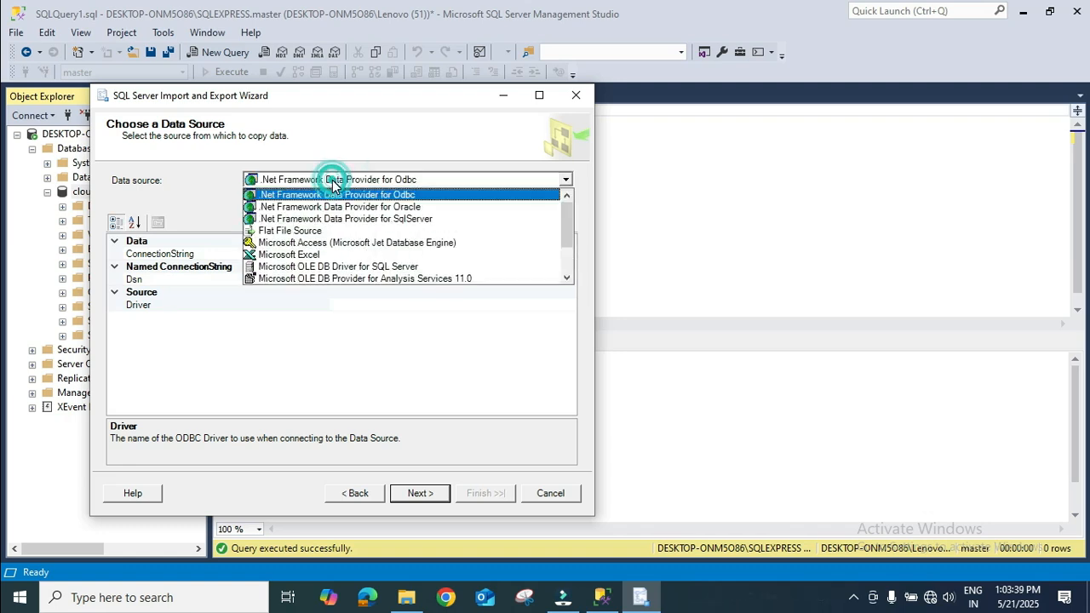
{"action": "left_click", "coordinate": [361, 231]}
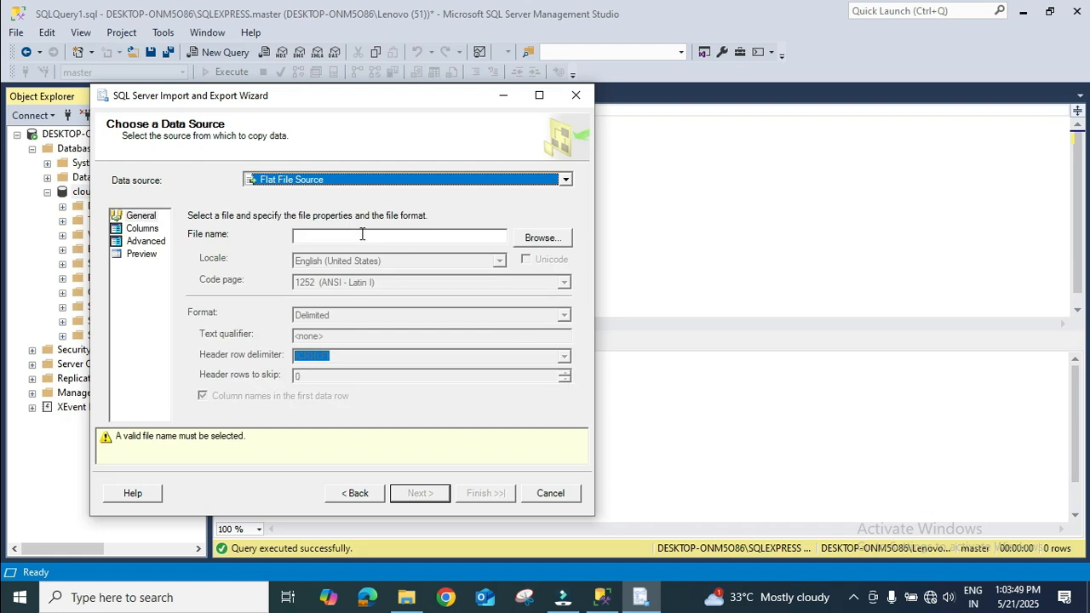
{"action": "left_click", "coordinate": [536, 238]}
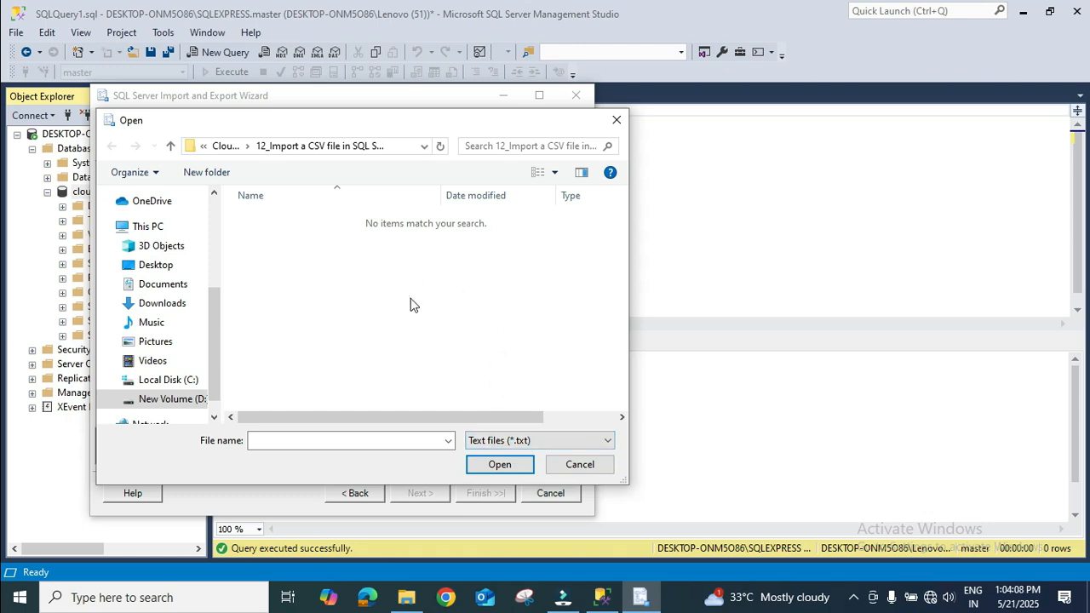
{"action": "left_click", "coordinate": [525, 440]}
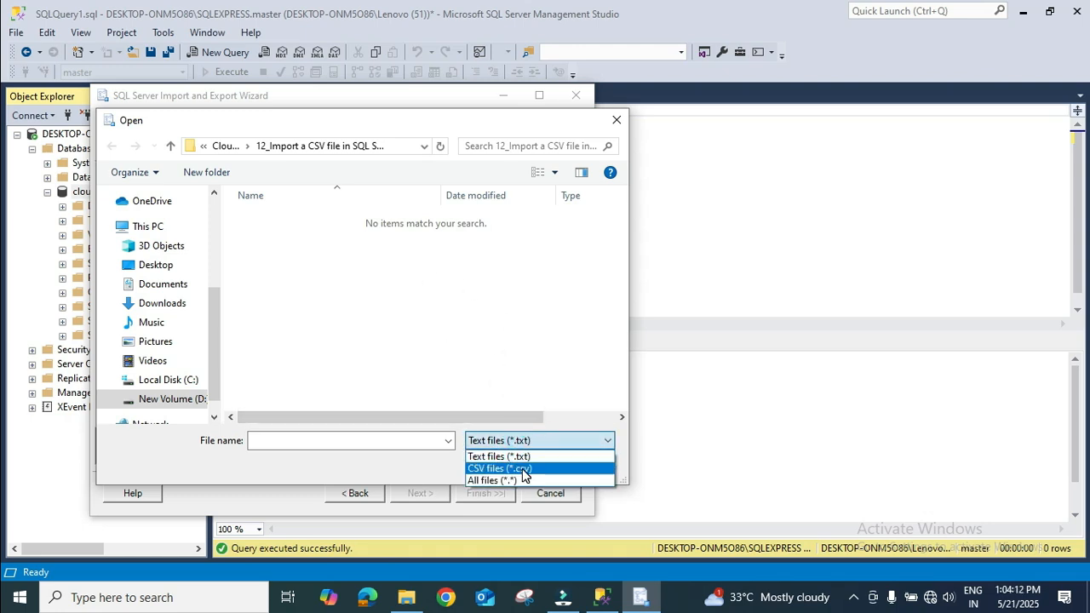
{"action": "left_click", "coordinate": [523, 467]}
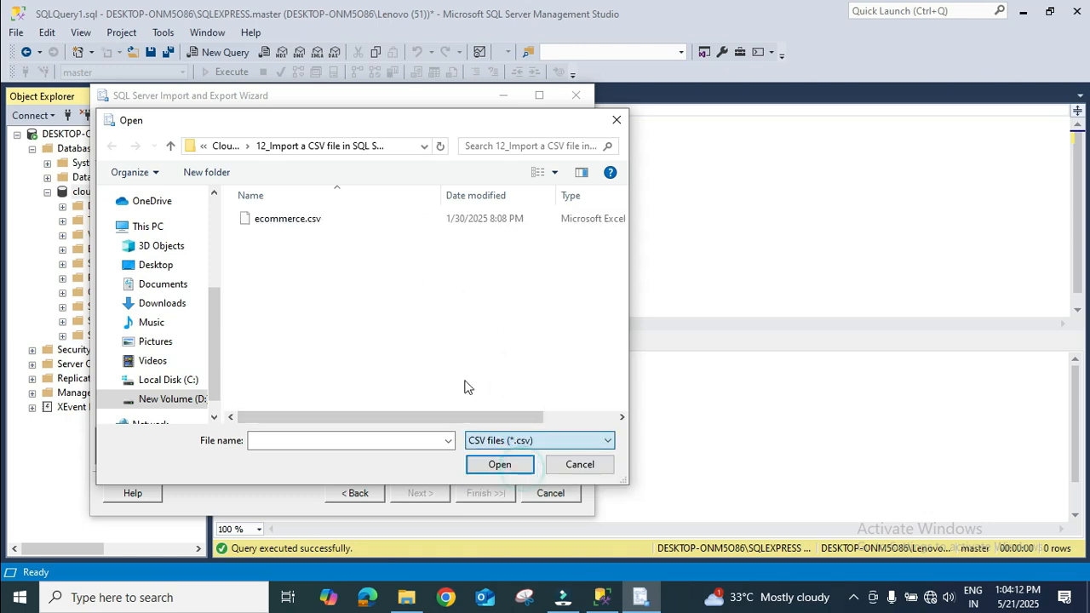
{"action": "double_click", "coordinate": [311, 223]}
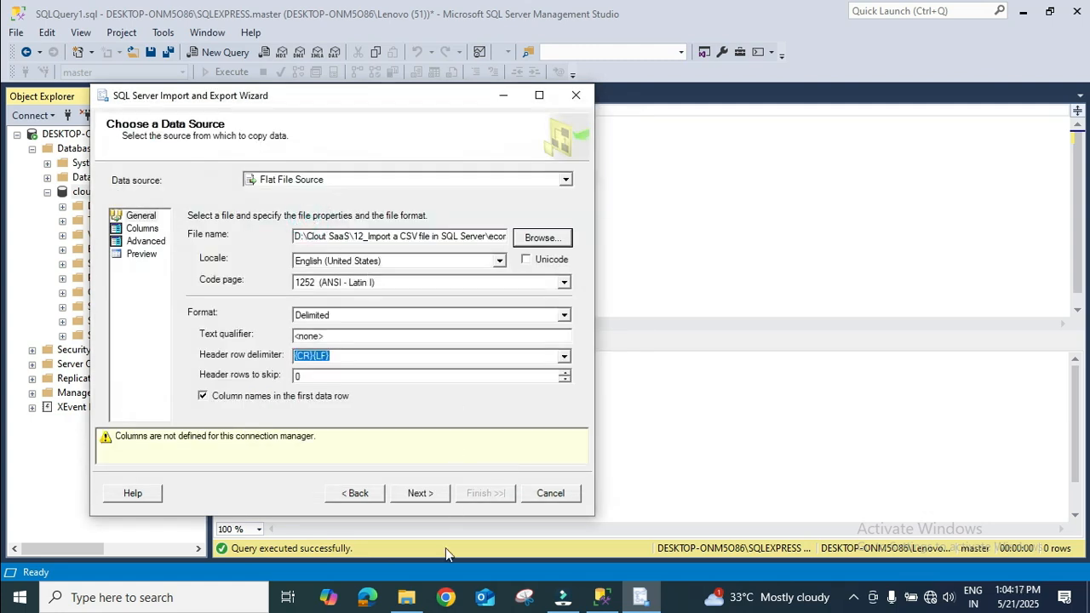
Open ecommerce.csv in Excel to examine its columns and number of data rows, close it, and return to the import wizard
{"action": "left_click", "coordinate": [407, 596]}
{"action": "double_click", "coordinate": [211, 119]}
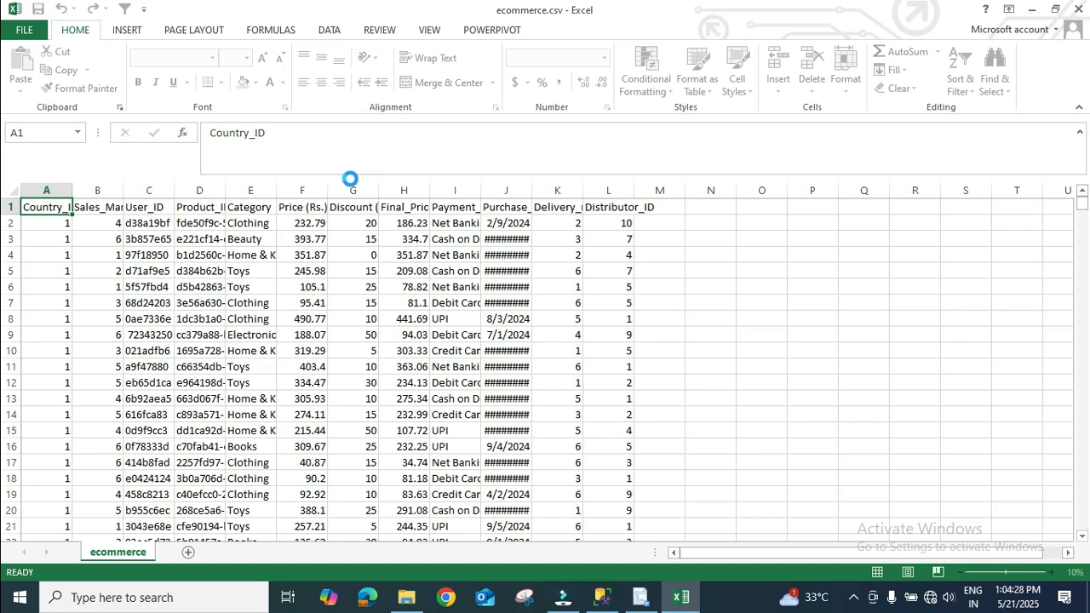
{"action": "key", "text": "ctrl+Down"}
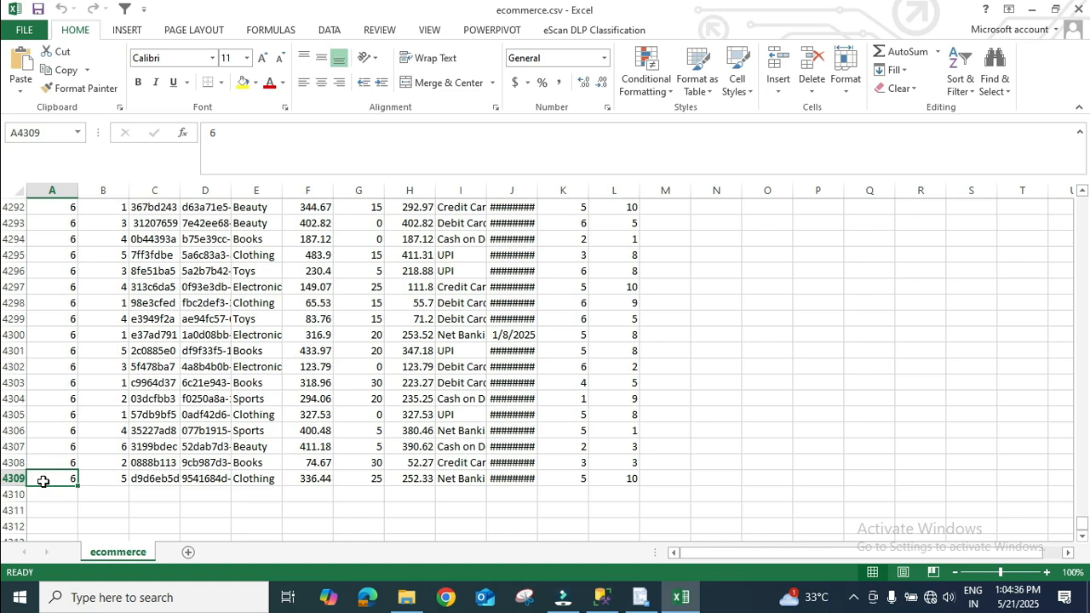
{"action": "key", "text": "ctrl+Up"}
{"action": "key", "text": "Down"}
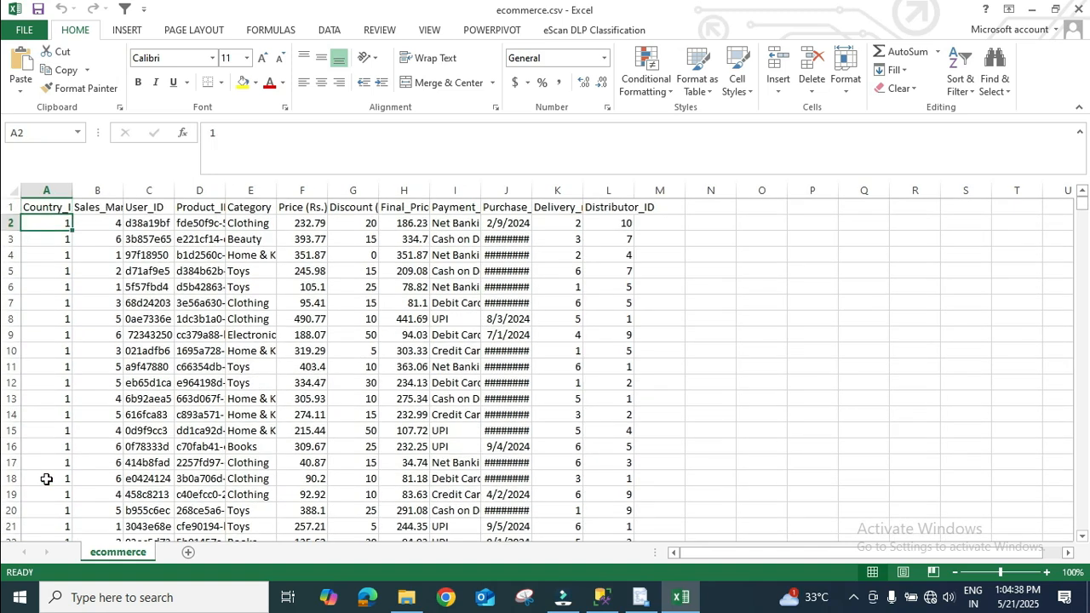
{"action": "key", "text": "ctrl+shift+Down"}
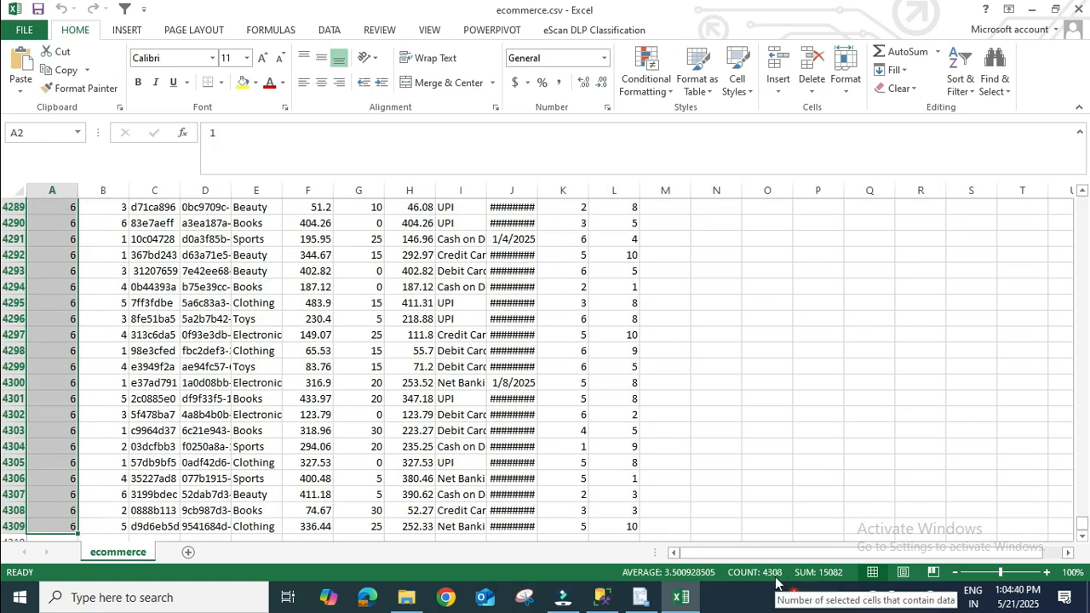
{"action": "left_click", "coordinate": [1074, 8]}
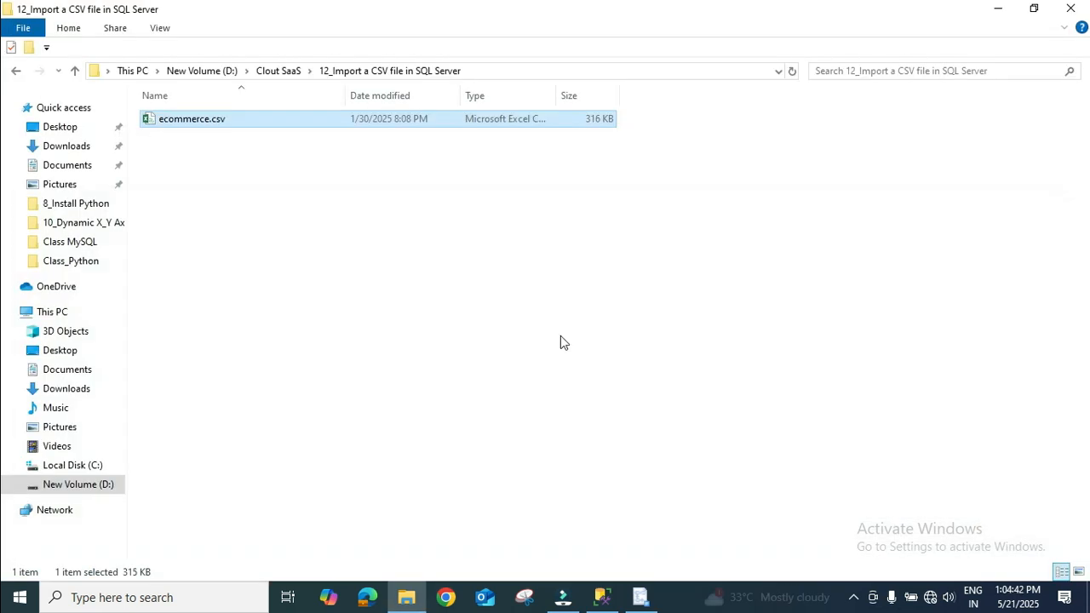
{"action": "left_click", "coordinate": [560, 341]}
{"action": "key", "text": "alt+Tab"}
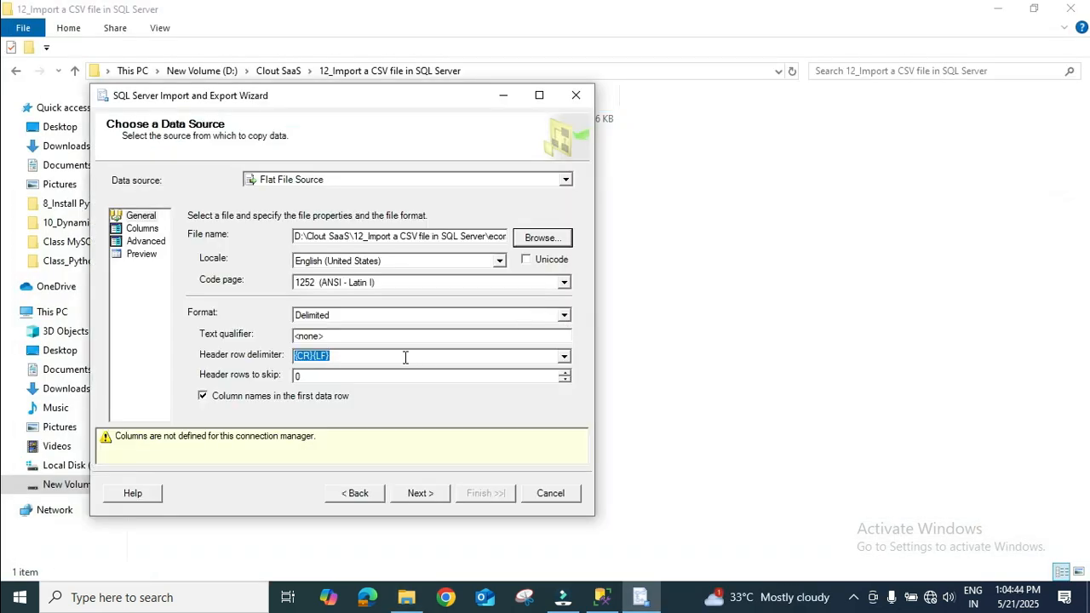
Review the source file's column preview and the advanced properties of the Country_ID, Sales_Manager_ID and User_ID columns
{"action": "left_click", "coordinate": [146, 229]}
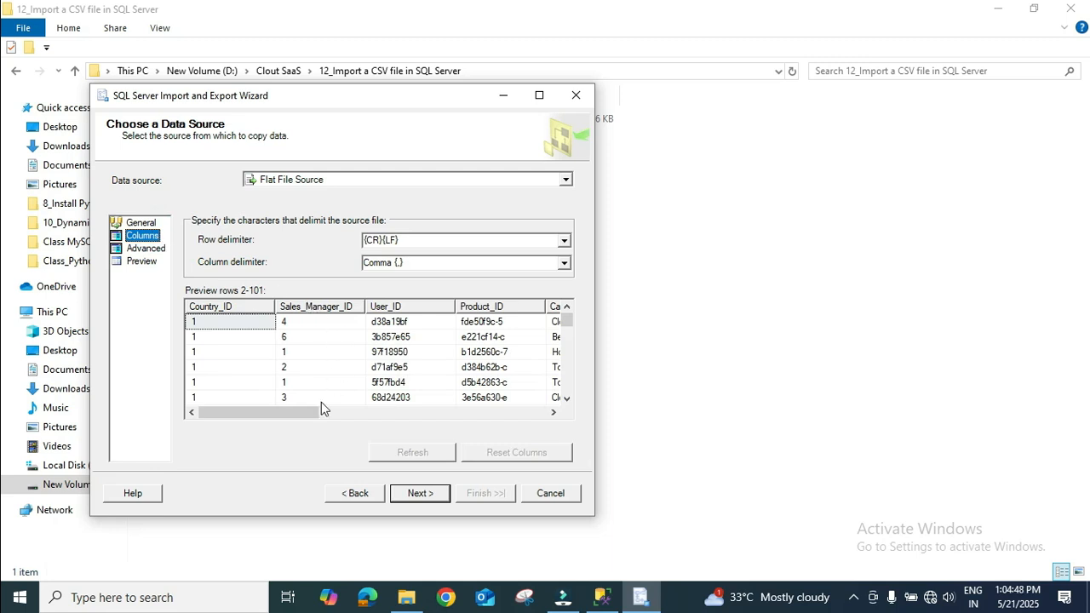
{"action": "left_click_drag", "start_coordinate": [311, 412], "coordinate": [280, 418]}
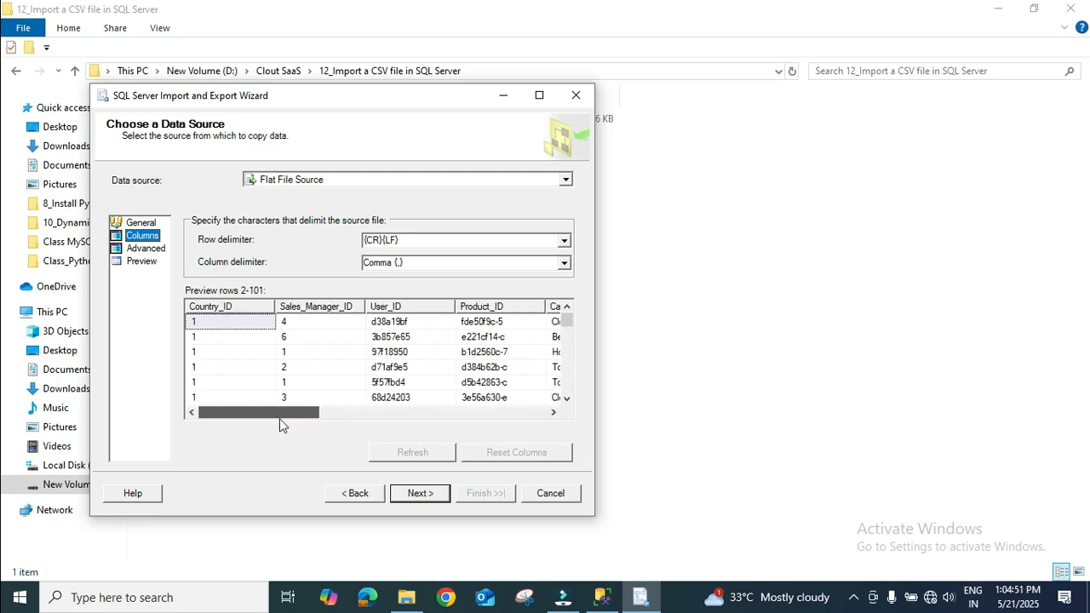
{"action": "left_click", "coordinate": [154, 252]}
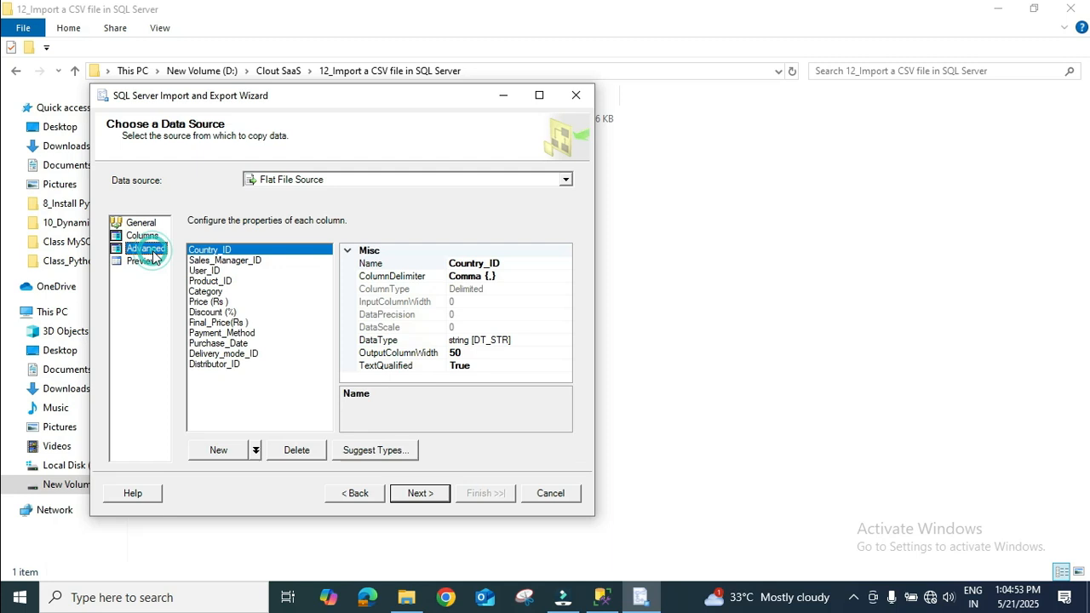
{"action": "left_click", "coordinate": [263, 267]}
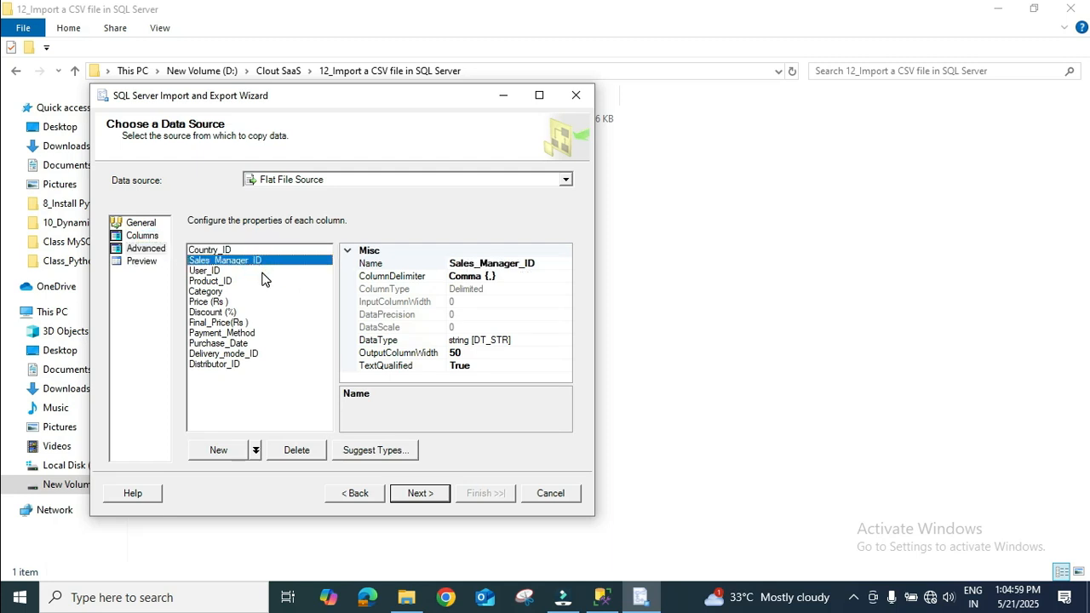
{"action": "left_click", "coordinate": [261, 271]}
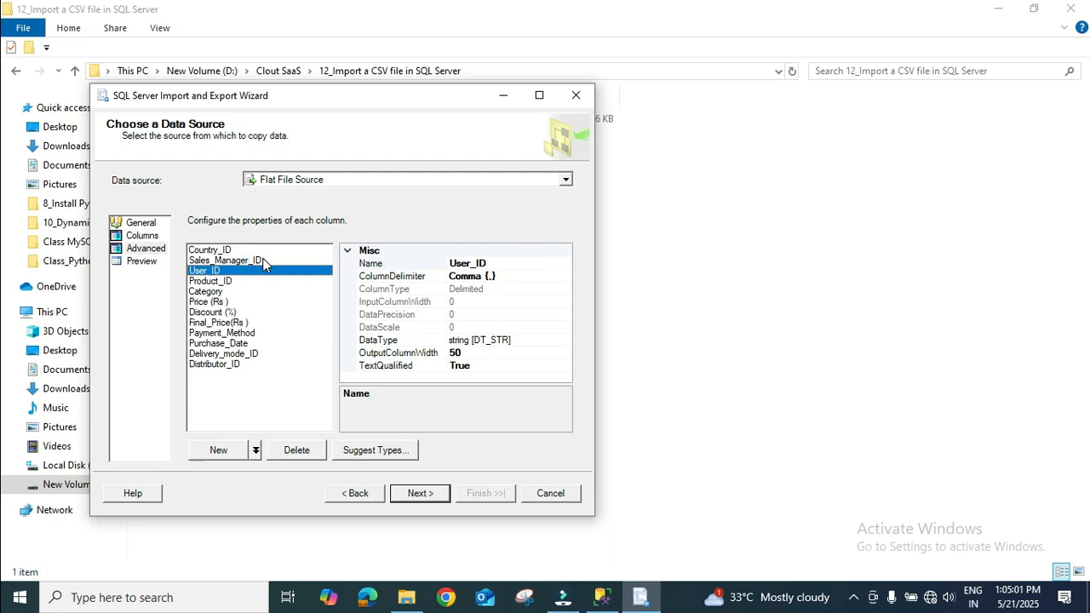
{"action": "left_click", "coordinate": [262, 259]}
{"action": "left_click", "coordinate": [264, 249]}
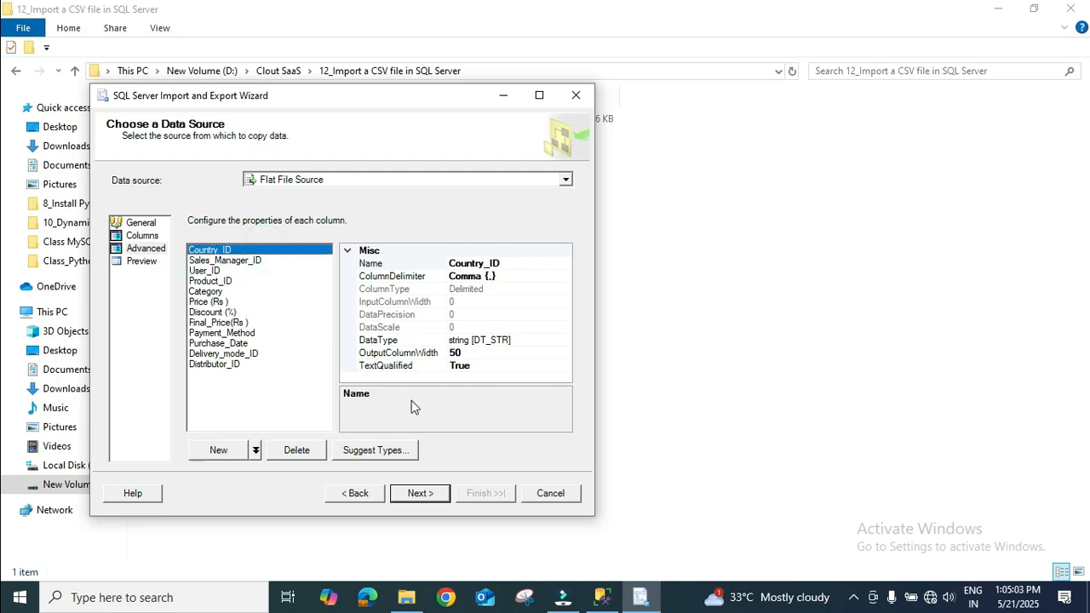
Set the import destination to Microsoft OLE DB Provider for SQL Server with the cloutsaas database, and continue to the source tables page
{"action": "left_click", "coordinate": [420, 493]}
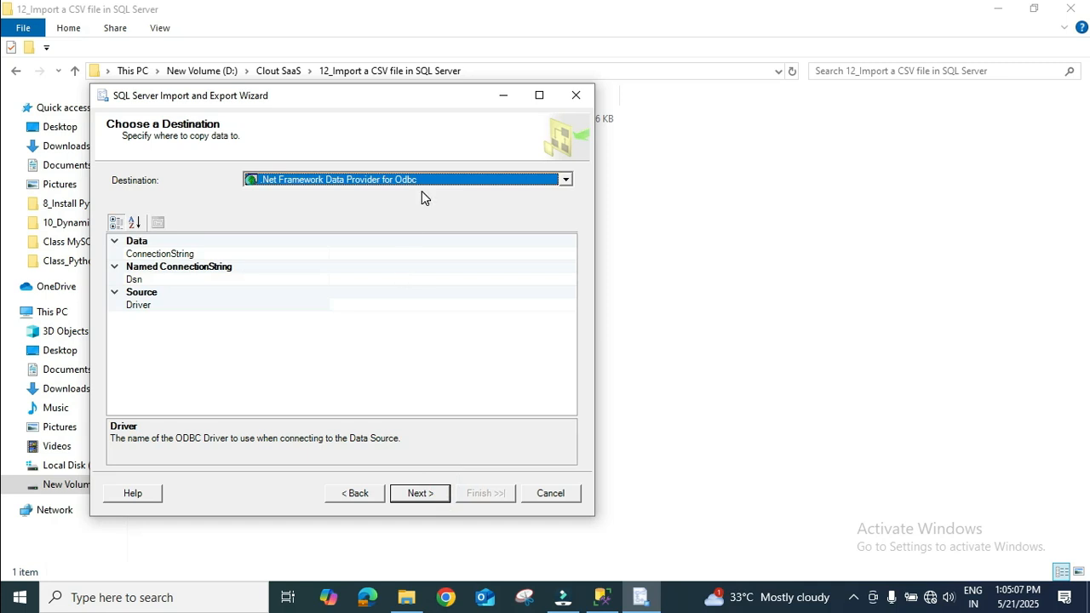
{"action": "left_click", "coordinate": [304, 188]}
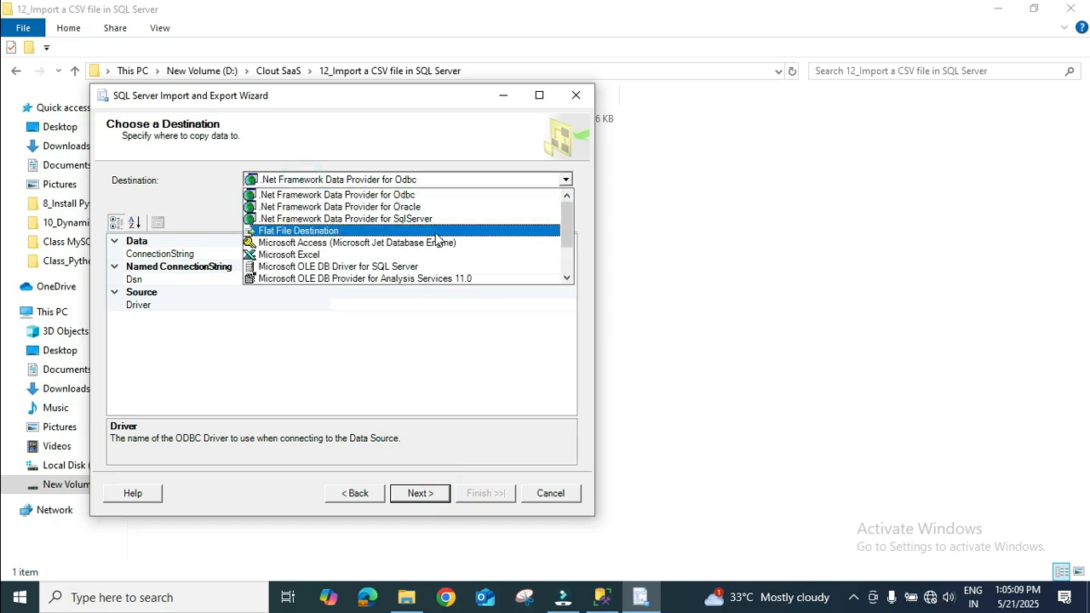
{"action": "scroll", "coordinate": [436, 239], "scroll_direction": "down", "scroll_amount": 2}
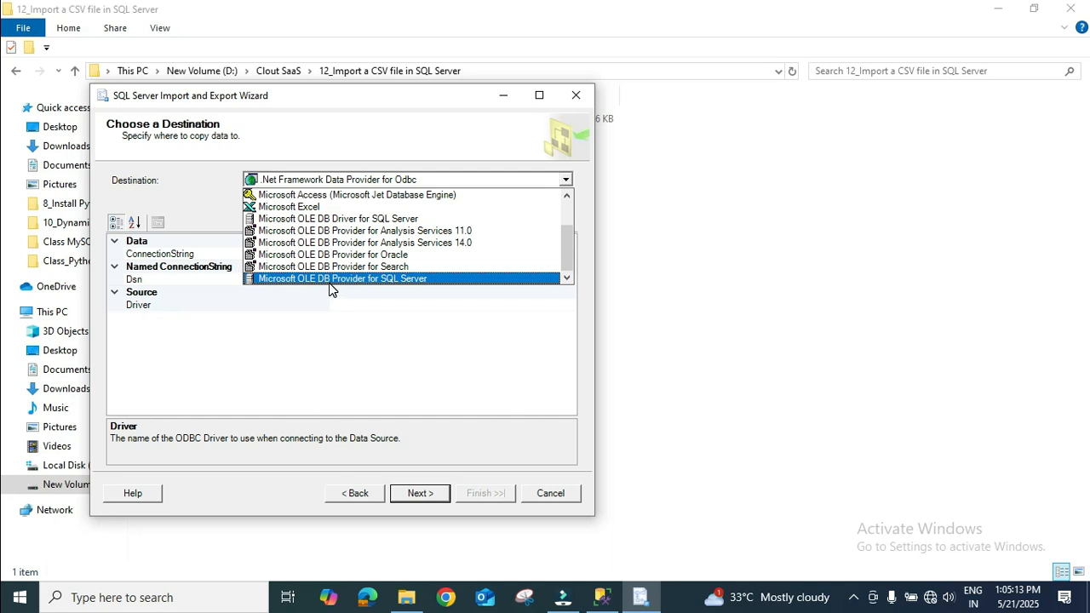
{"action": "left_click", "coordinate": [388, 280]}
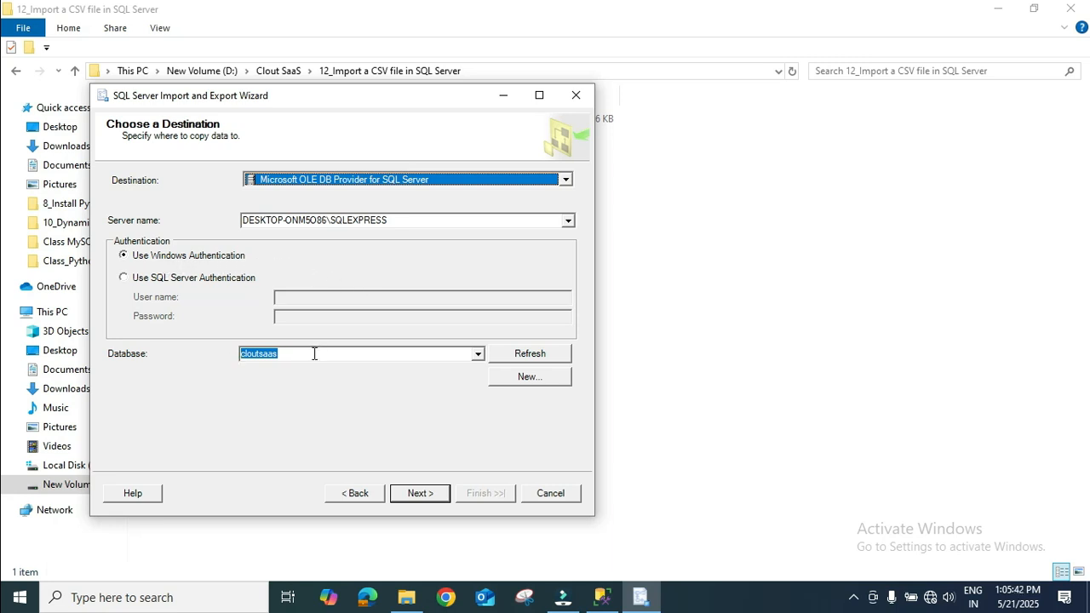
{"action": "left_click", "coordinate": [312, 353]}
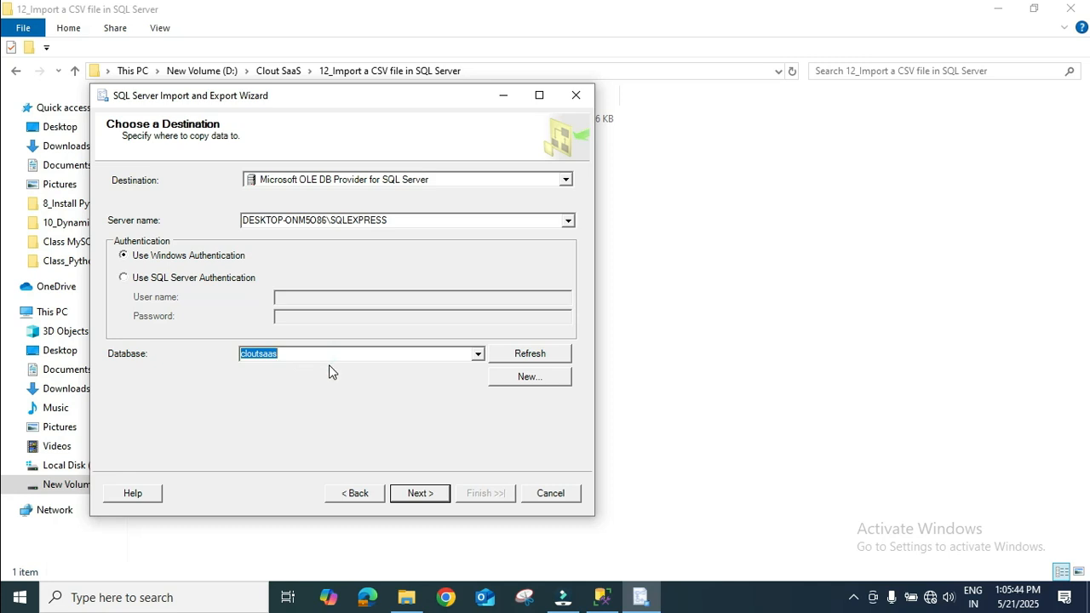
{"action": "left_click", "coordinate": [431, 495]}
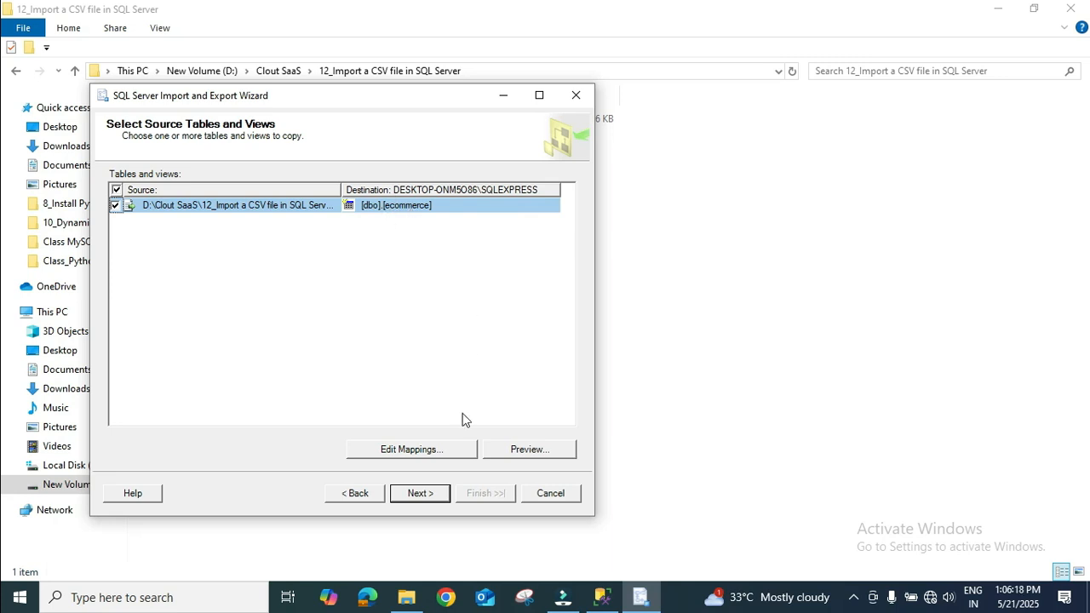
Accept [dbo].[ecommerce] as the target table, run the import immediately without saving a package, and close the wizard
{"action": "left_click", "coordinate": [414, 494]}
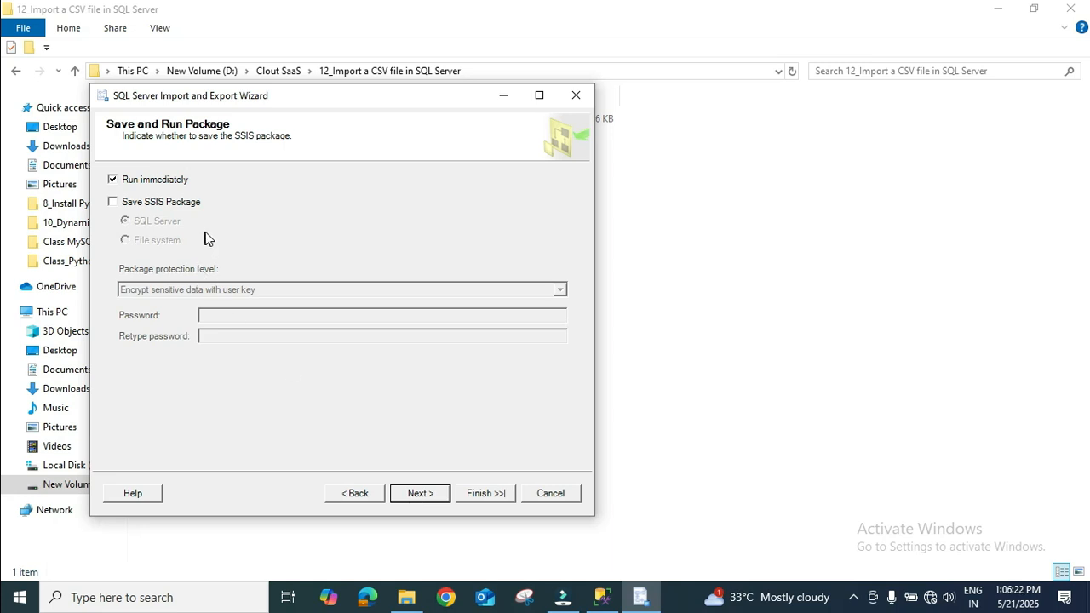
{"action": "left_click", "coordinate": [426, 501]}
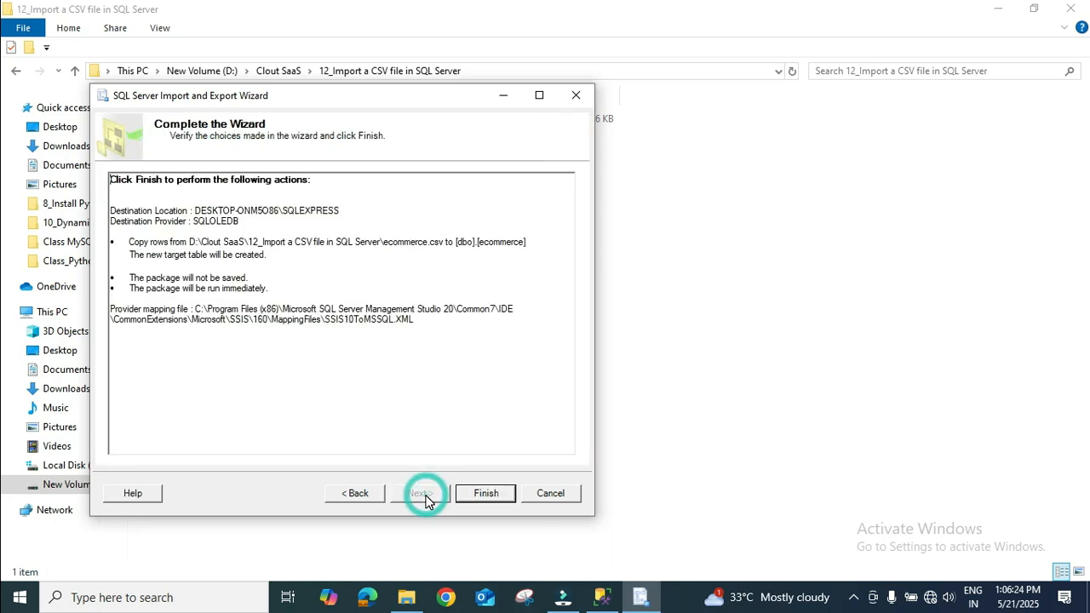
{"action": "left_click", "coordinate": [487, 493]}
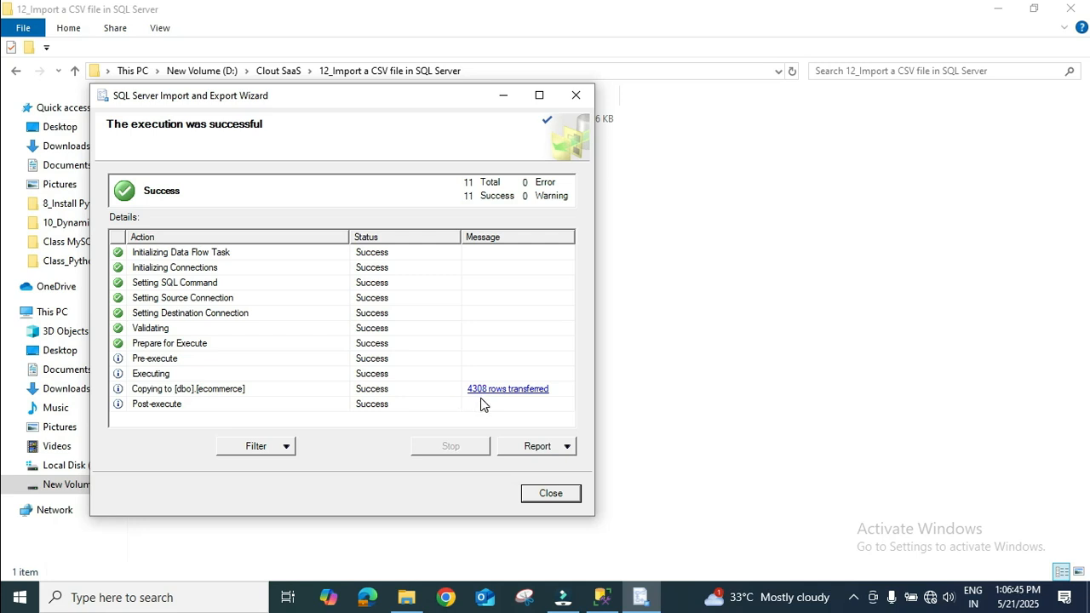
{"action": "left_click", "coordinate": [551, 496]}
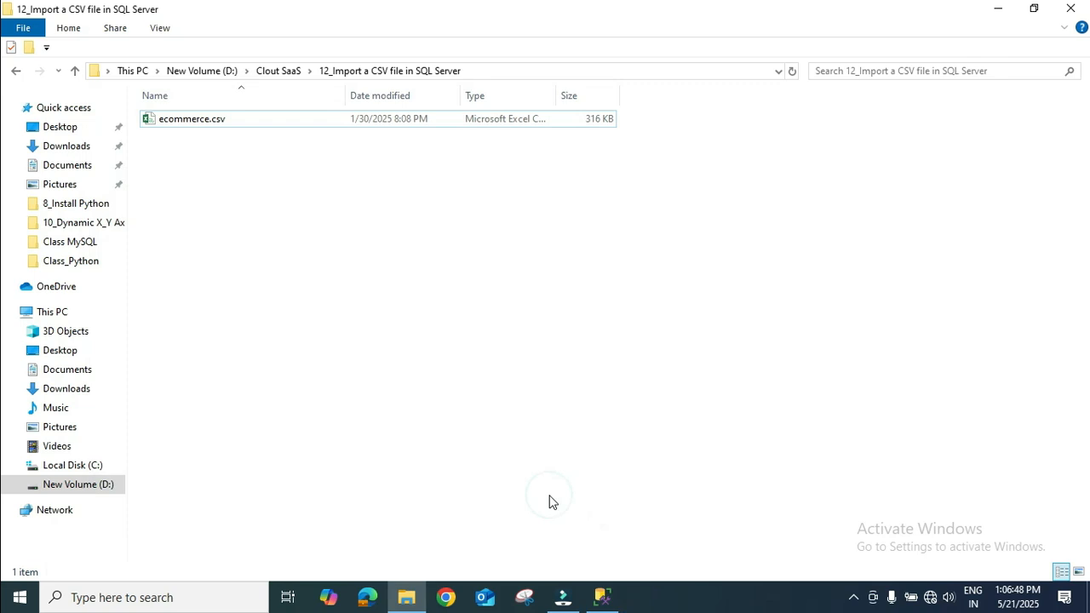
Switch to SQL Server Management Studio, refresh the object tree, and expand the tables of the cloutsaas database
{"action": "left_click", "coordinate": [601, 597]}
{"action": "left_click", "coordinate": [521, 228]}
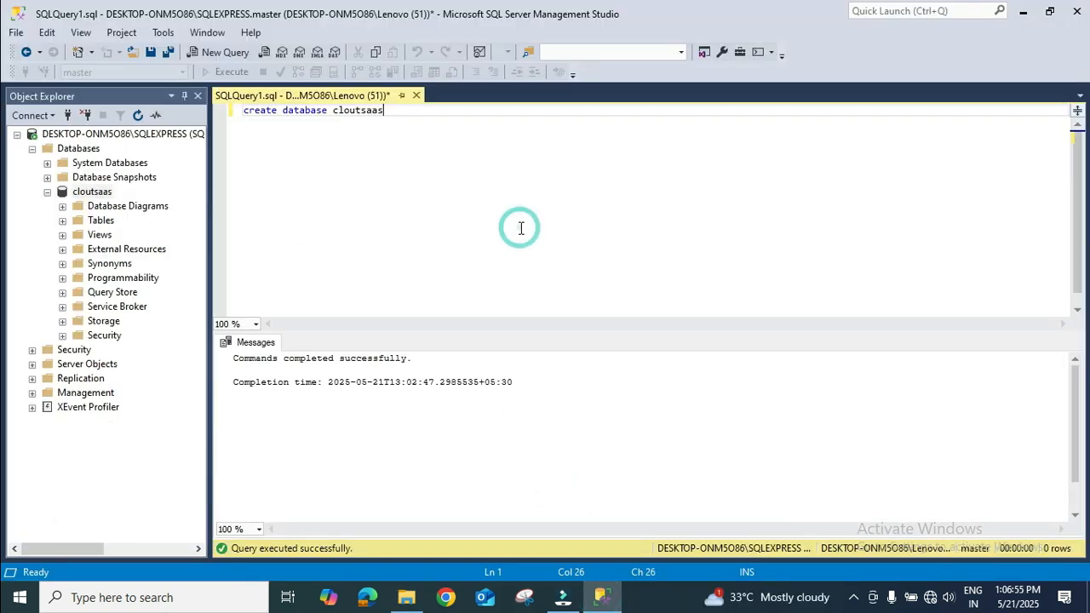
{"action": "left_click", "coordinate": [137, 115]}
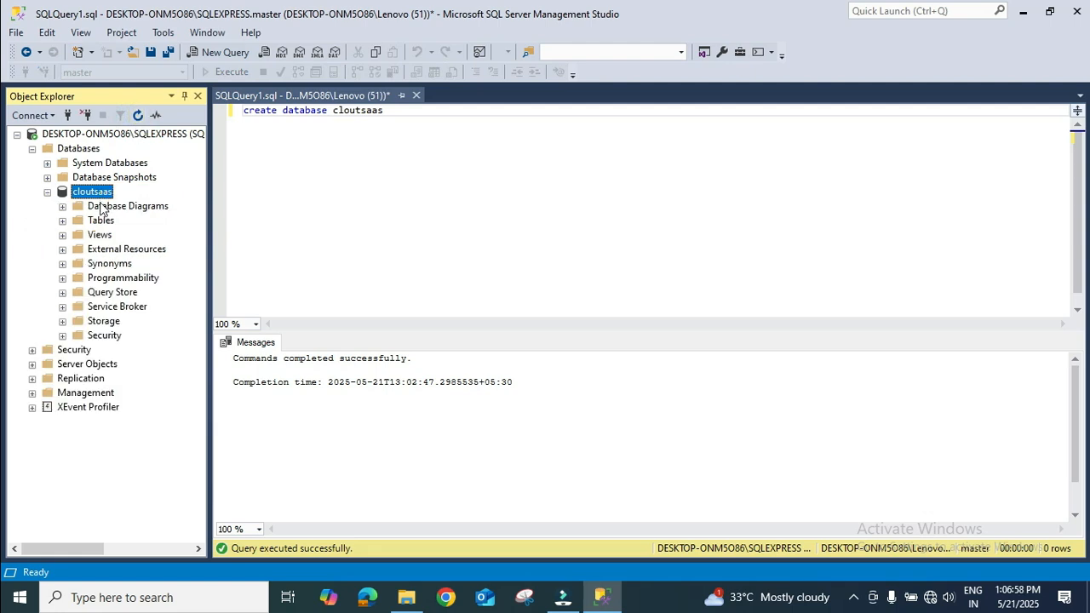
{"action": "left_click", "coordinate": [62, 221]}
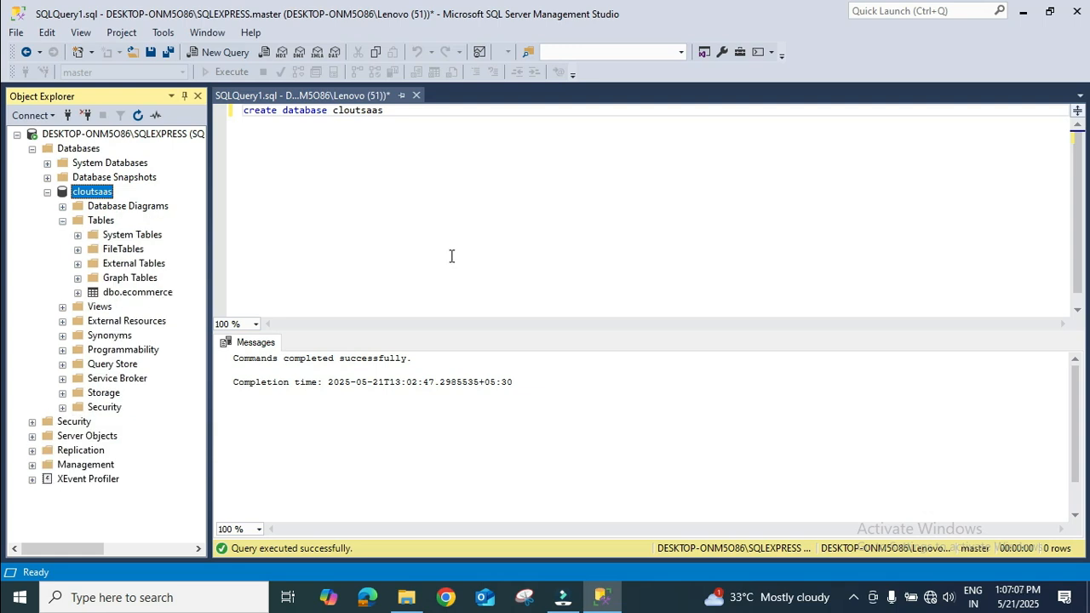
Add the statement "use cloutsaas" below the create database line and execute only that statement
{"action": "left_click", "coordinate": [464, 209]}
{"action": "key", "text": "Return"}
{"action": "key", "text": "BackSpace"}
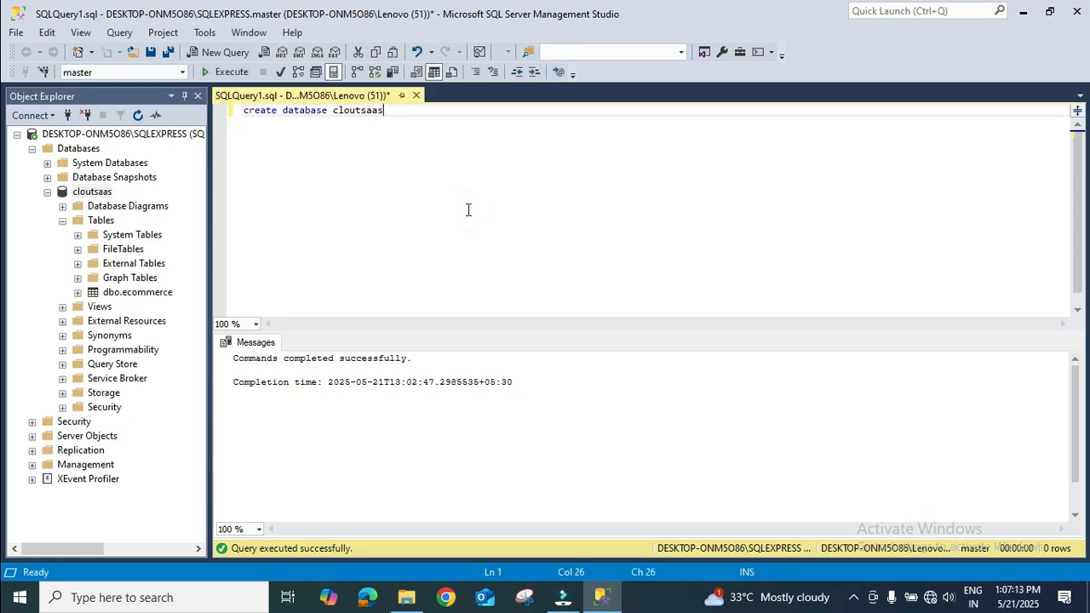
{"action": "key", "text": "Return"}
{"action": "key", "text": "Return"}
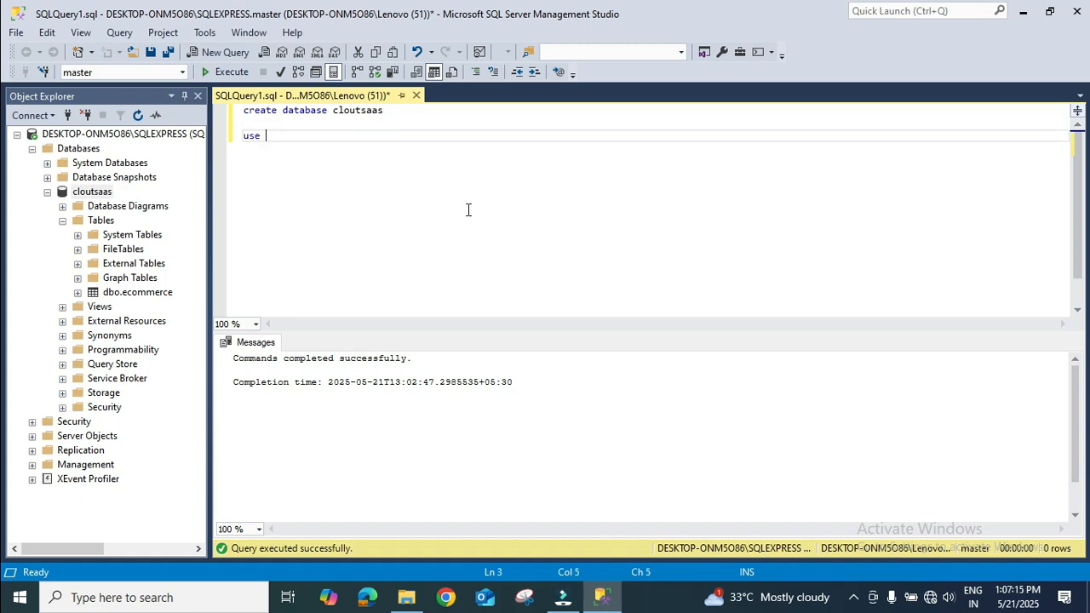
{"action": "type", "text": "use cloutsaas"}
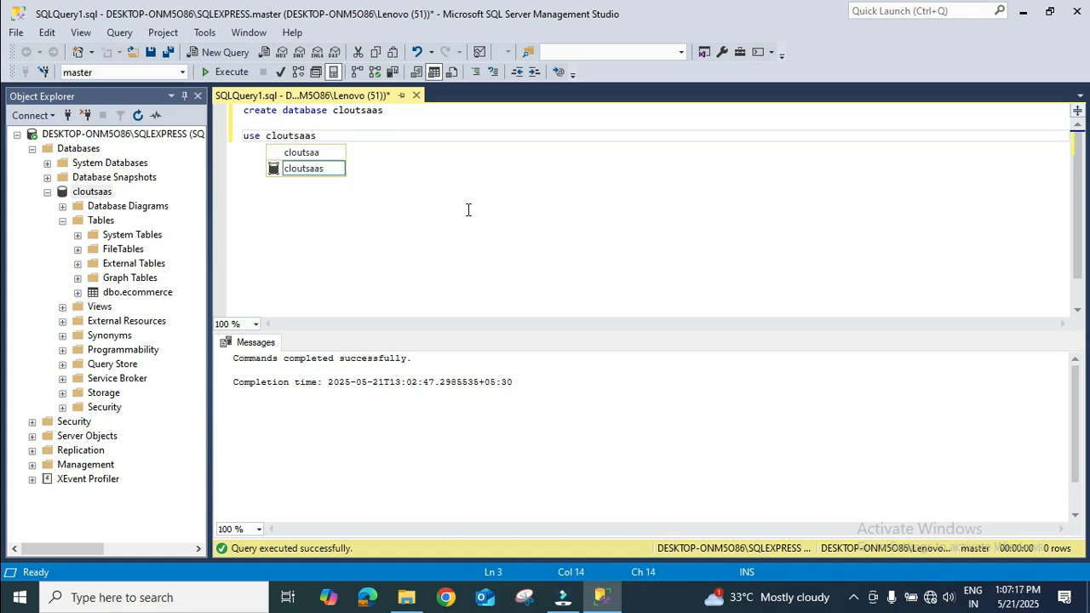
{"action": "left_click", "coordinate": [467, 210]}
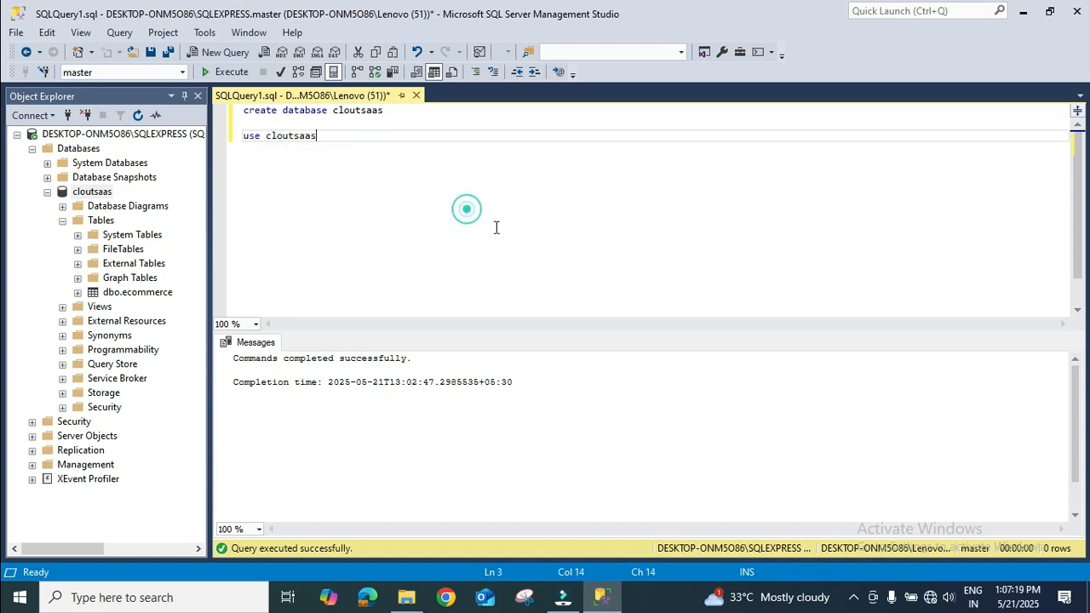
{"action": "triple_click", "coordinate": [366, 138]}
{"action": "left_click", "coordinate": [225, 71]}
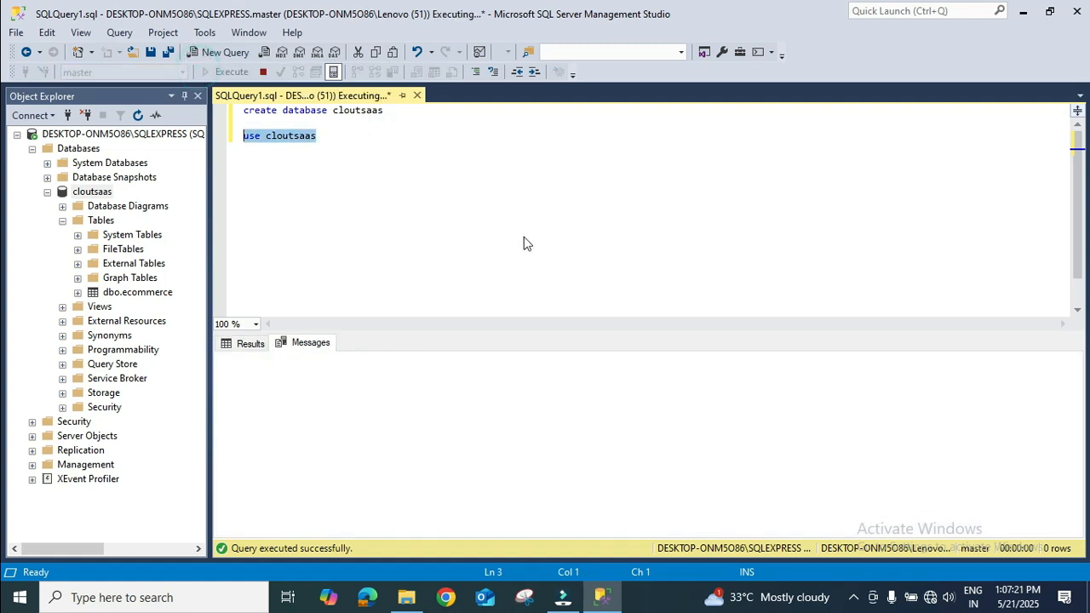
Write "select * from [dbo].[ecommerce]" below the use statement, inserting the table name from the object tree, and execute only that query
{"action": "key", "text": "Return"}
{"action": "key", "text": "Return"}
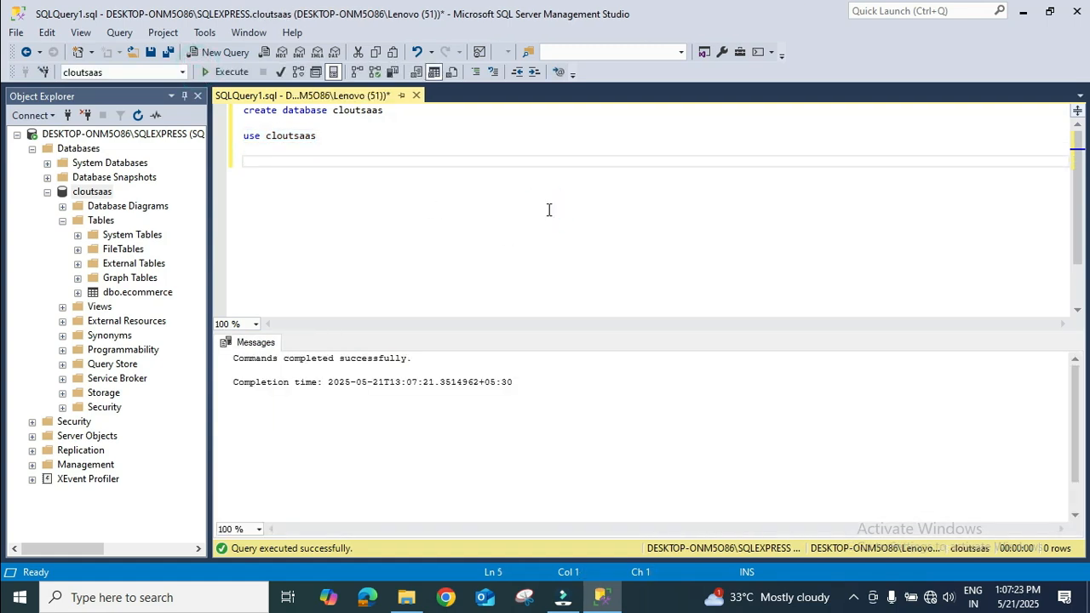
{"action": "left_click_drag", "start_coordinate": [146, 294], "coordinate": [452, 235]}
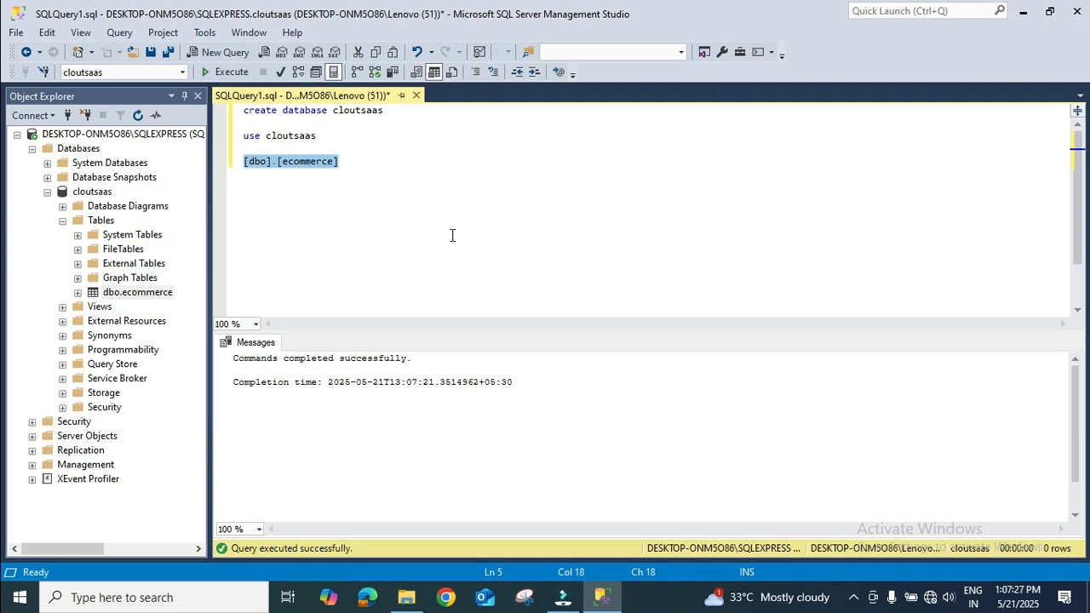
{"action": "key", "text": "ctrl+Left"}
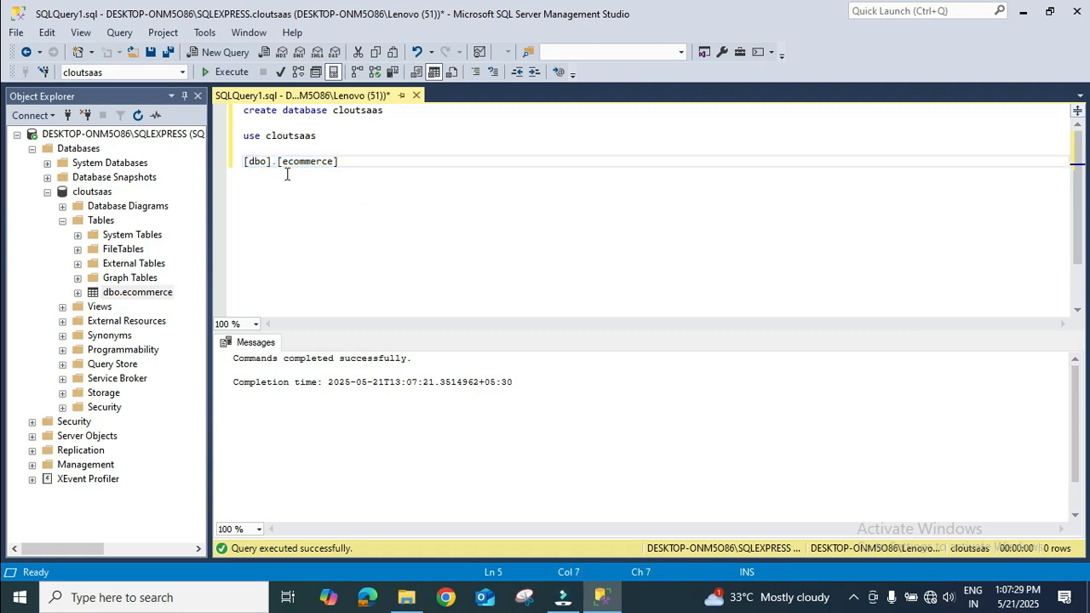
{"action": "left_click", "coordinate": [239, 161]}
{"action": "left_click", "coordinate": [244, 162]}
{"action": "type", "text": "select * fr"}
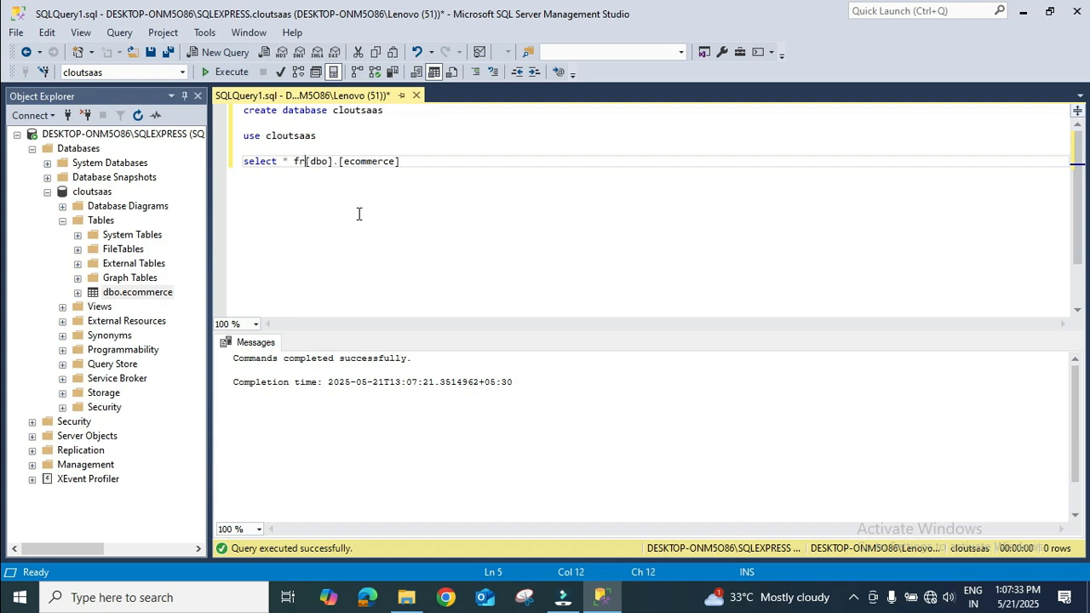
{"action": "type", "text": "om"}
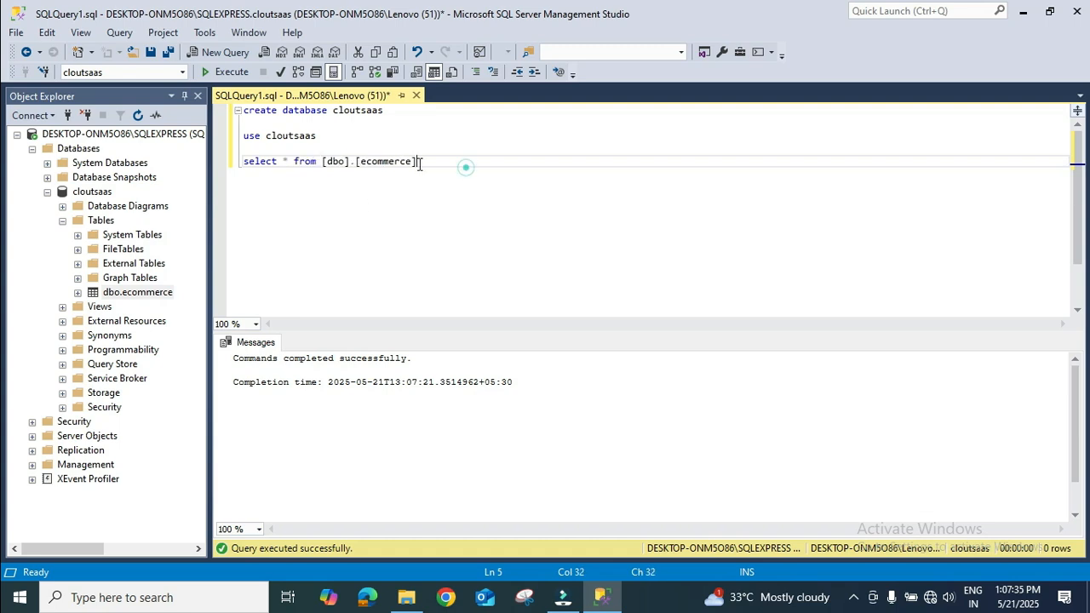
{"action": "left_click_drag", "start_coordinate": [462, 164], "coordinate": [242, 177]}
{"action": "left_click", "coordinate": [227, 74]}
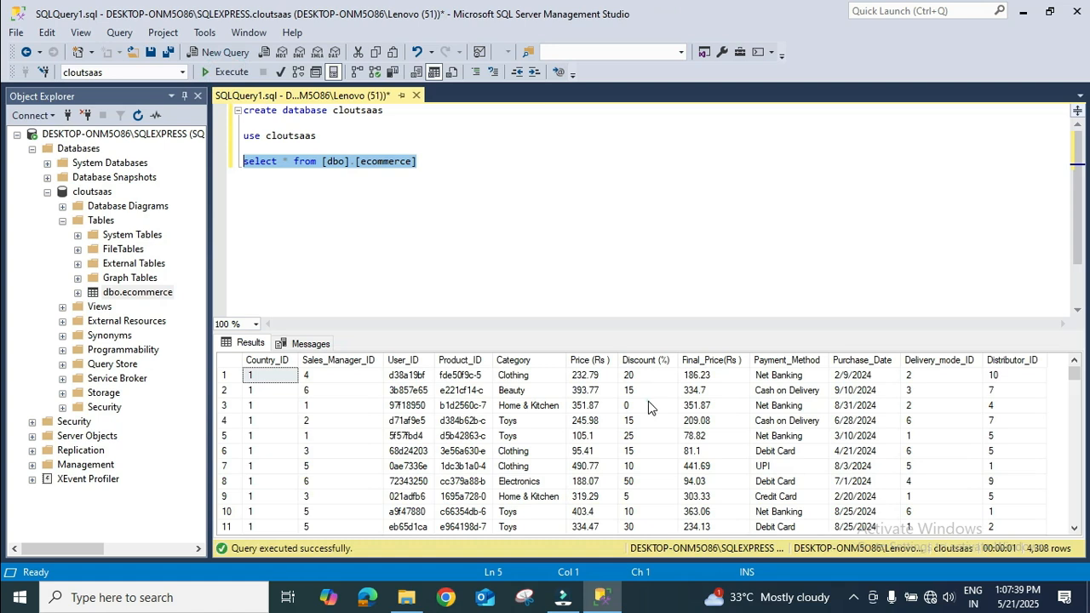
{"action": "left_click", "coordinate": [646, 406]}
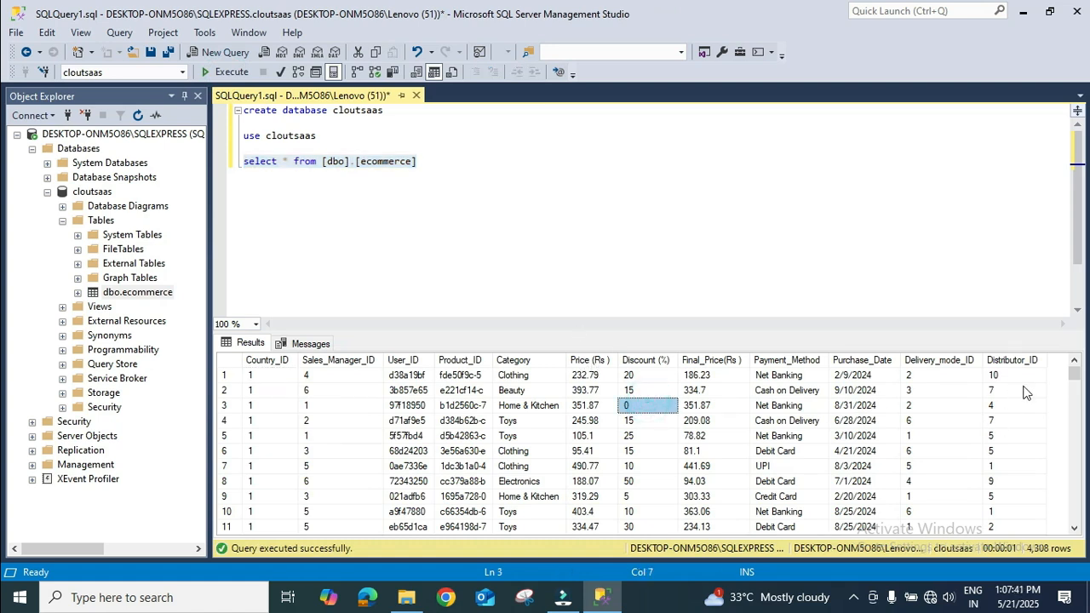